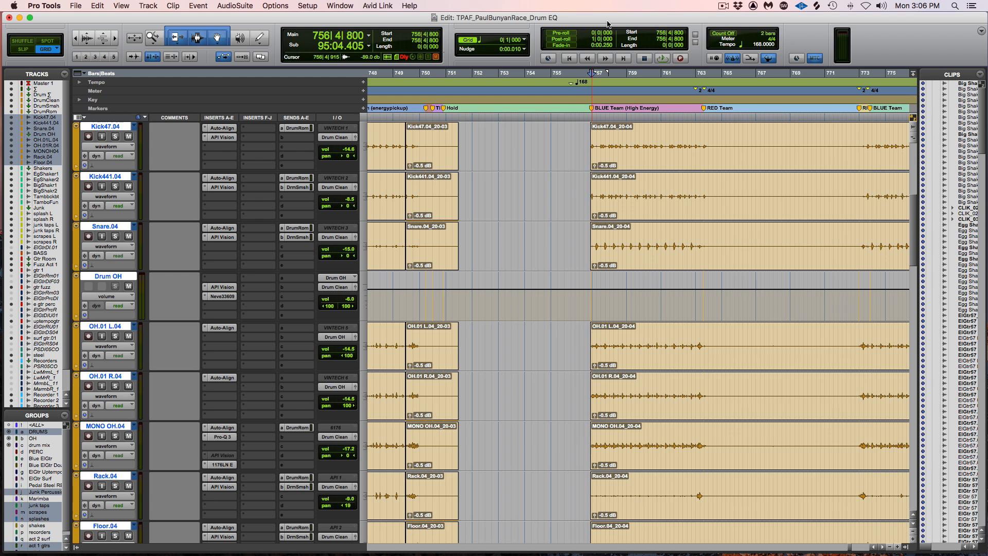
Play the full mix from the BLUE Team (High Energy) marker to hear it as is
{"action": "key", "text": "space"}
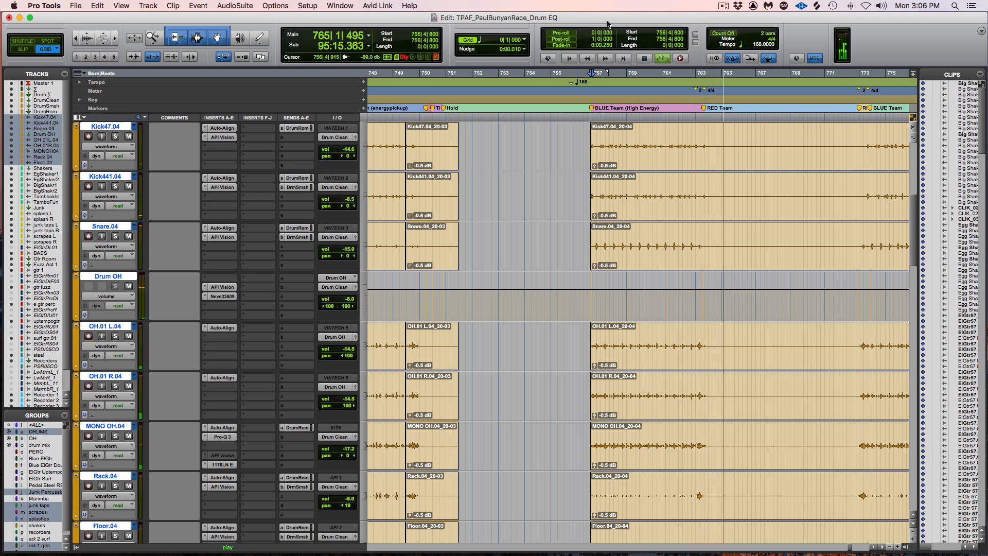
{"action": "key", "text": "space"}
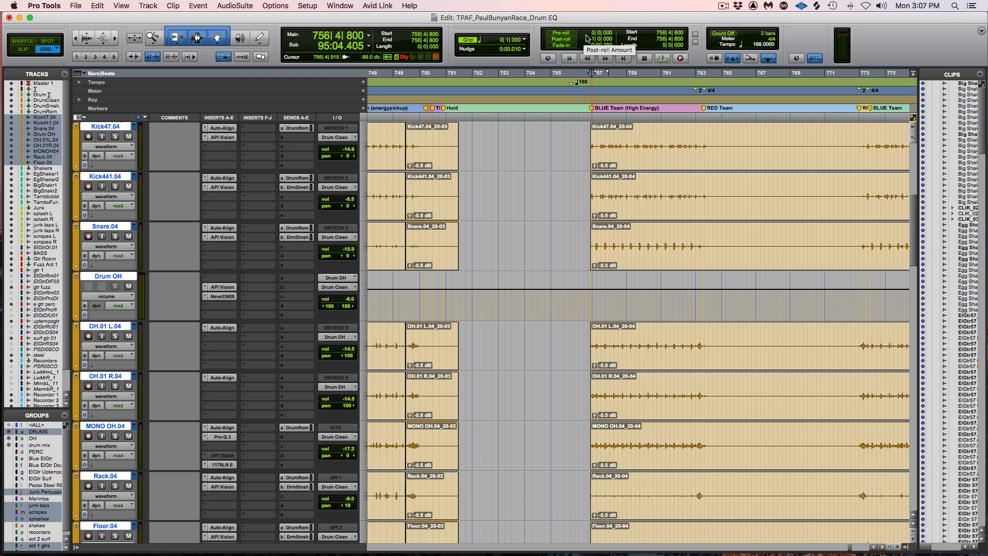
Mute the Shakers track and solo the MONO OH.04 track with its Pro-Q 3 and 1176LN E inserts bypassed
{"action": "scroll", "coordinate": [125, 268], "scroll_direction": "down", "scroll_amount": 7}
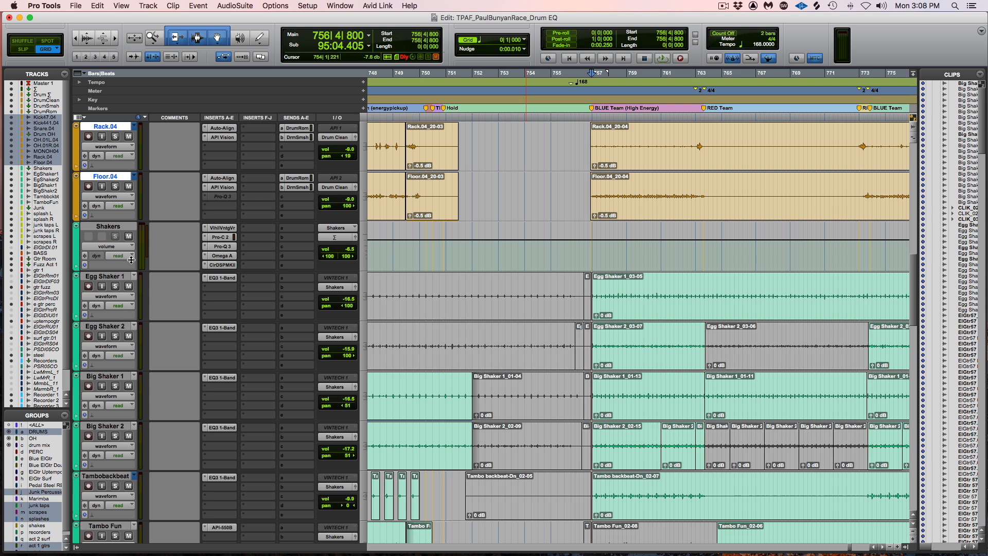
{"action": "left_click", "coordinate": [129, 236]}
{"action": "scroll", "coordinate": [396, 284], "scroll_direction": "up", "scroll_amount": 4}
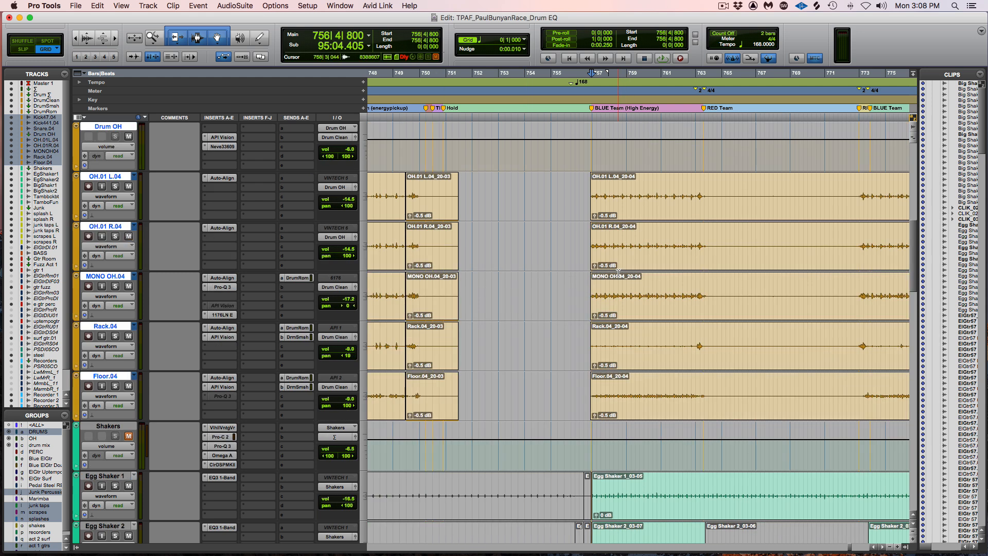
{"action": "left_click", "coordinate": [119, 287]}
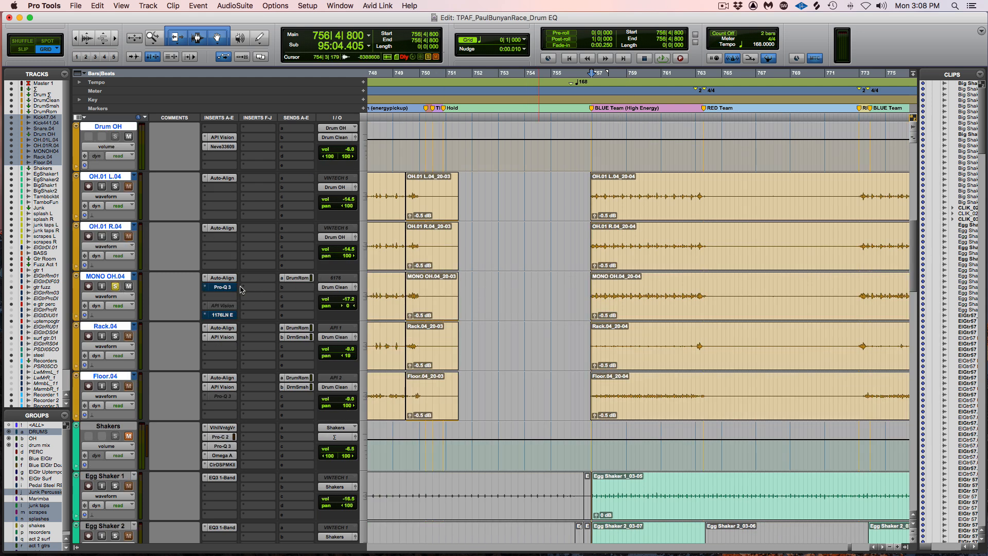
Review the drum tracks and play the soloed mono overhead without its EQ and compressor
{"action": "scroll", "coordinate": [554, 322], "scroll_direction": "up", "scroll_amount": 4}
{"action": "scroll", "coordinate": [553, 323], "scroll_direction": "up", "scroll_amount": 2}
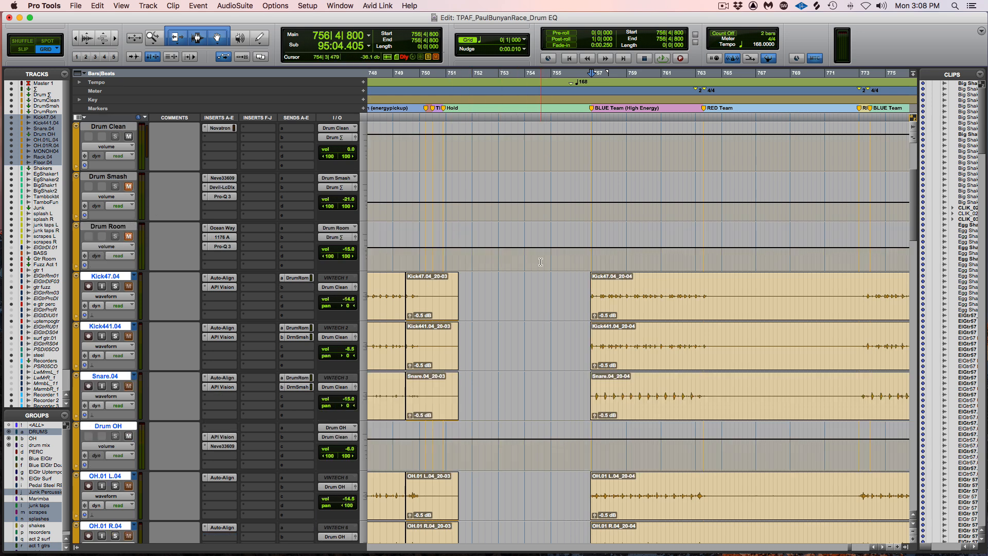
{"action": "scroll", "coordinate": [541, 262], "scroll_direction": "up", "scroll_amount": 1}
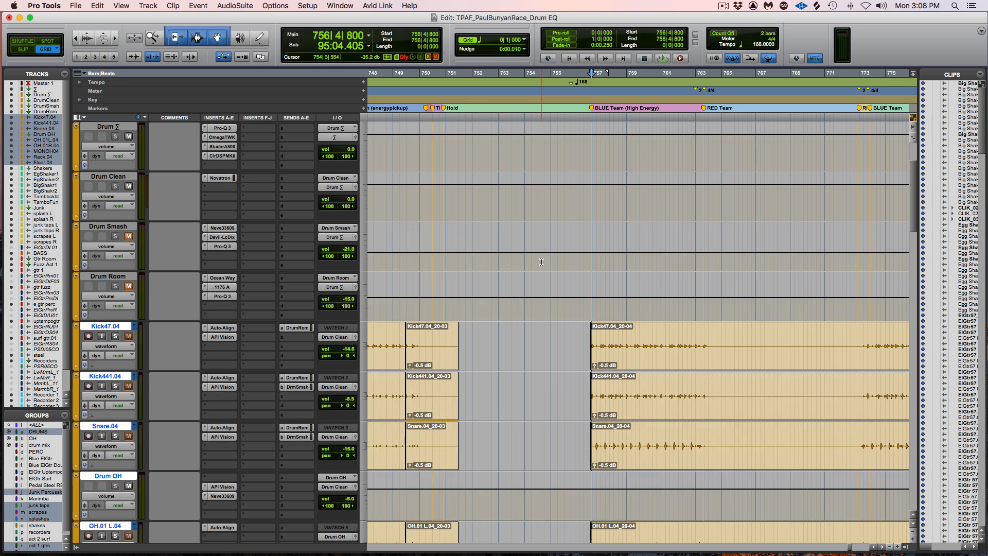
{"action": "scroll", "coordinate": [541, 262], "scroll_direction": "down", "scroll_amount": 5}
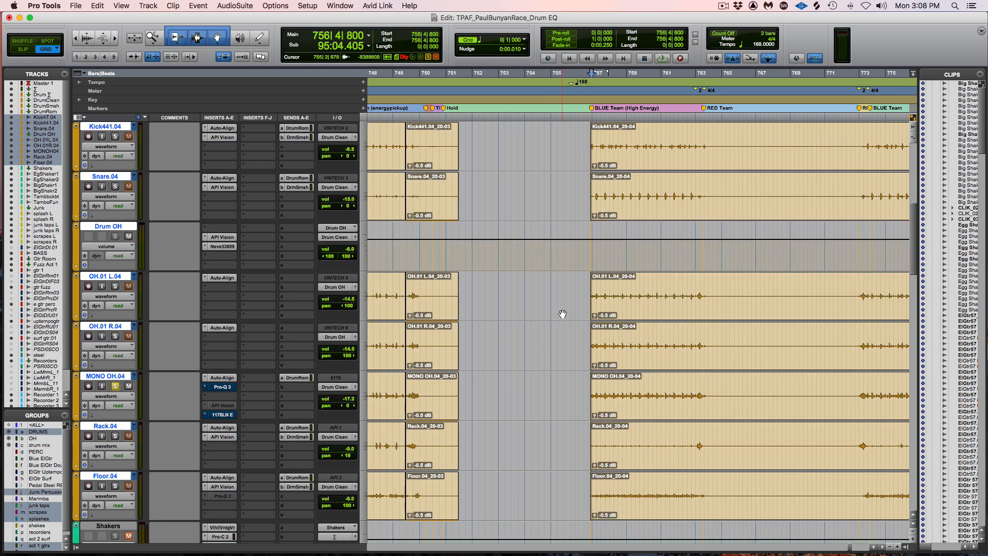
{"action": "key", "text": "space"}
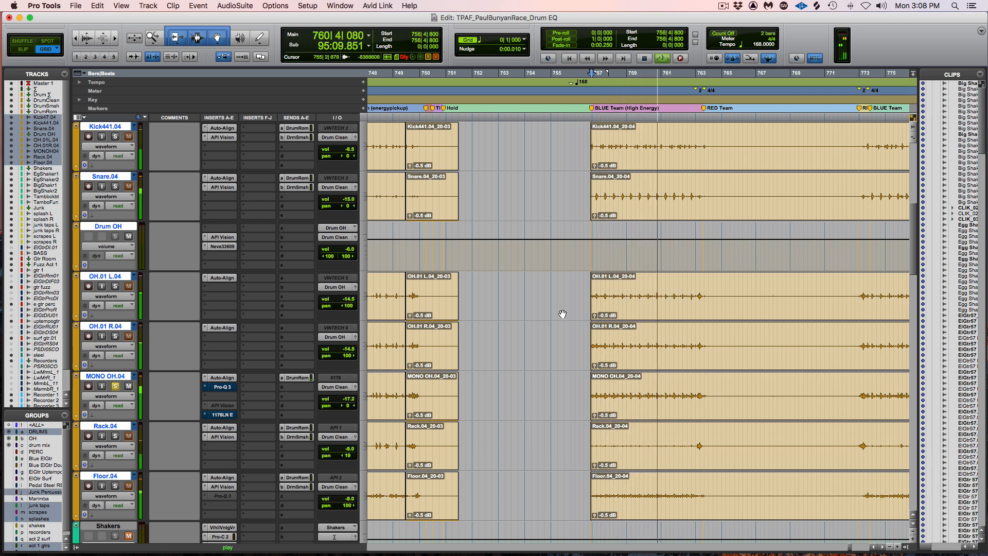
{"action": "key", "text": "space"}
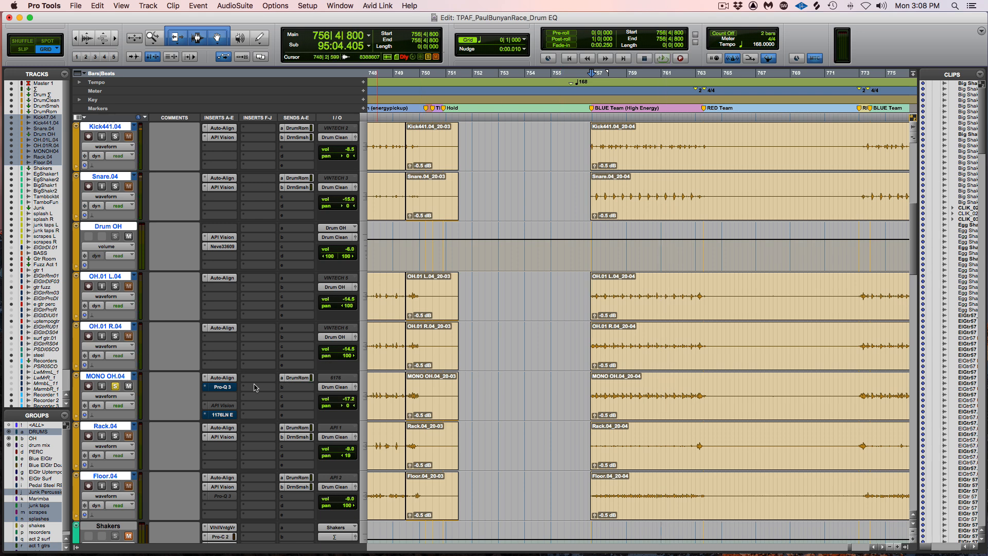
Open Pro-Q 3 on MONO OH.04, add a 12 dB/oct low-cut band, and select the passage between the BLUE Team and RED Team markers
{"action": "left_click", "coordinate": [223, 387]}
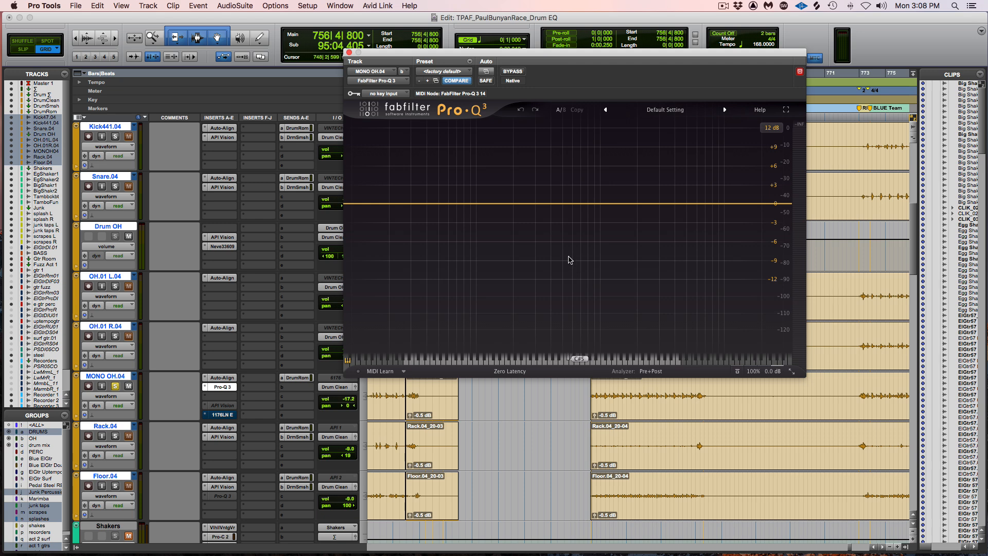
{"action": "left_click", "coordinate": [361, 204]}
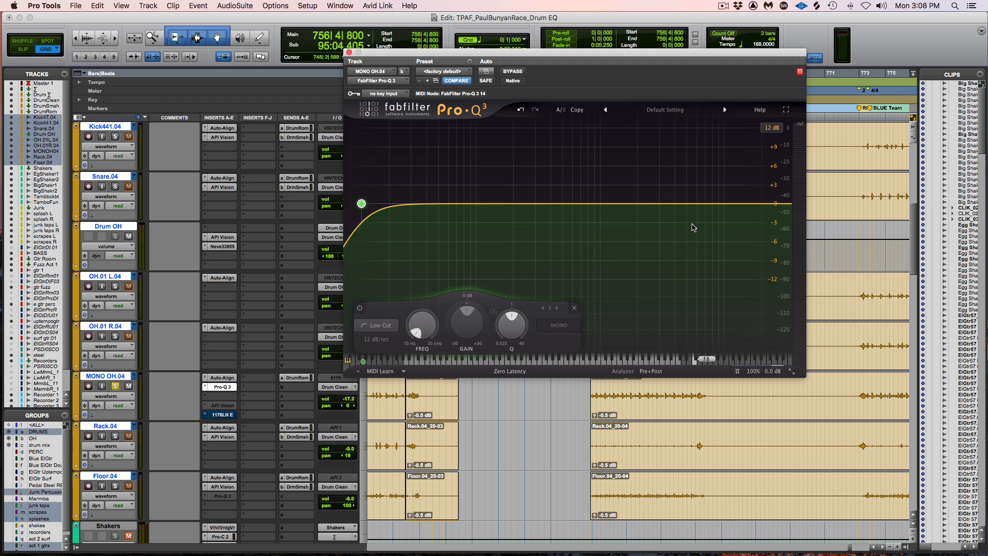
{"action": "key", "text": "shift+Tab"}
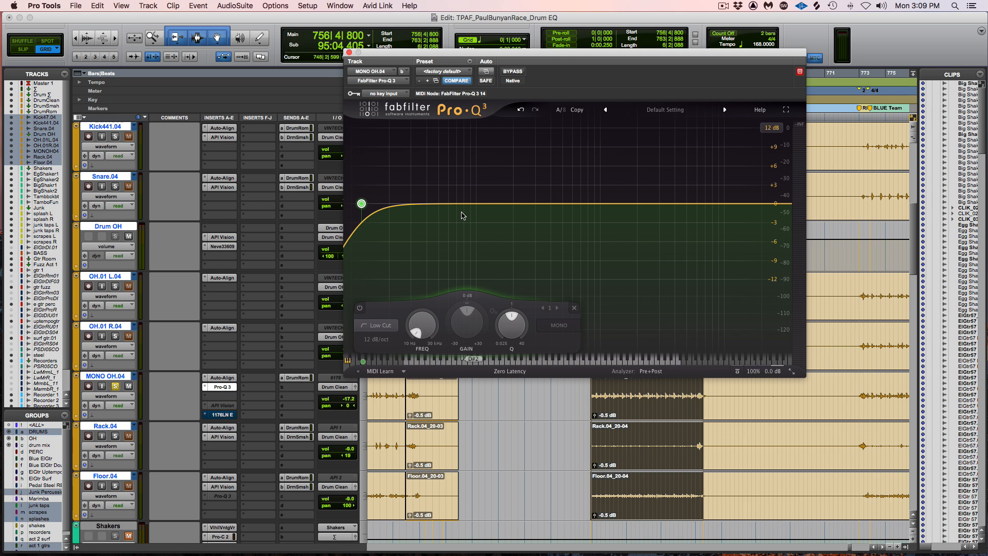
Raise the low-cut frequency to about 53 Hz while the selected drum passage plays
{"action": "mouse_move", "coordinate": [422, 325]}
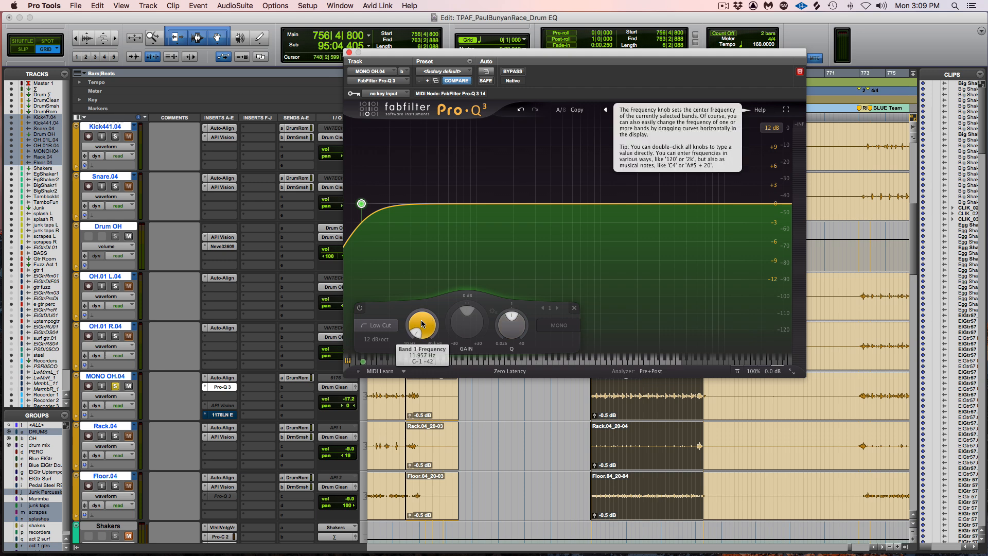
{"action": "key", "text": "space"}
{"action": "left_click_drag", "start_coordinate": [421, 320], "coordinate": [423, 263]}
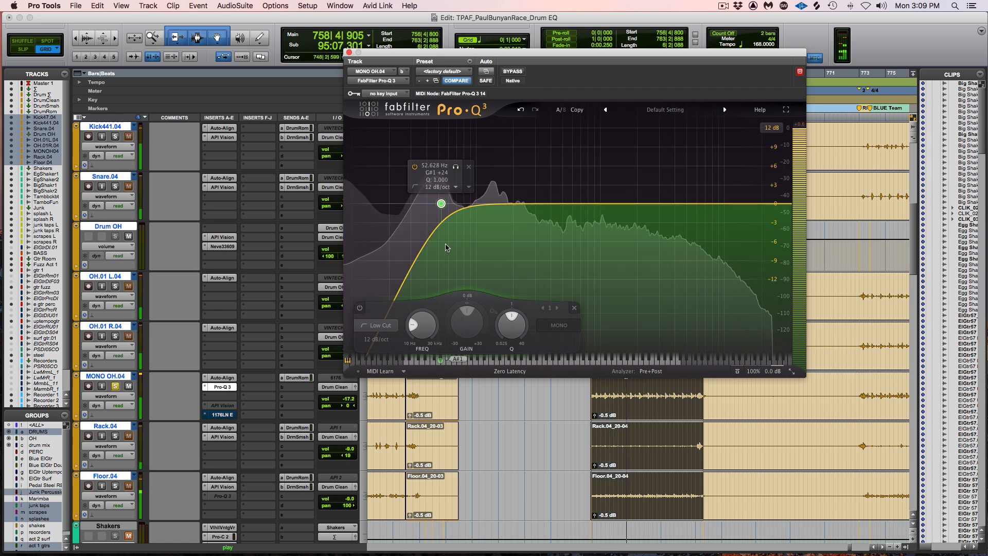
{"action": "key", "text": "space"}
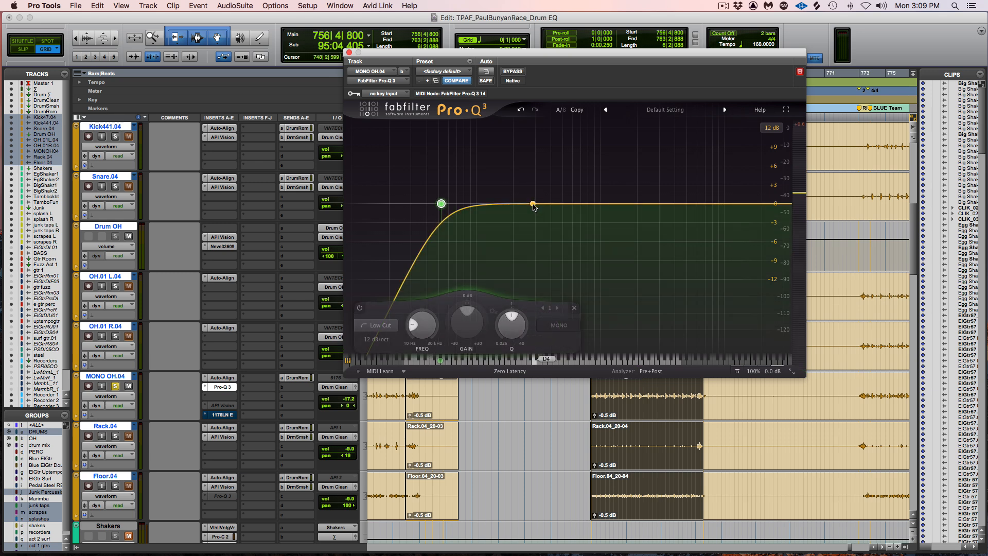
Add a bell band, sweep it as a narrow boost during playback, and set it to about -6.2 dB at 495 Hz with Q about 3.6
{"action": "left_click_drag", "start_coordinate": [535, 206], "coordinate": [536, 132]}
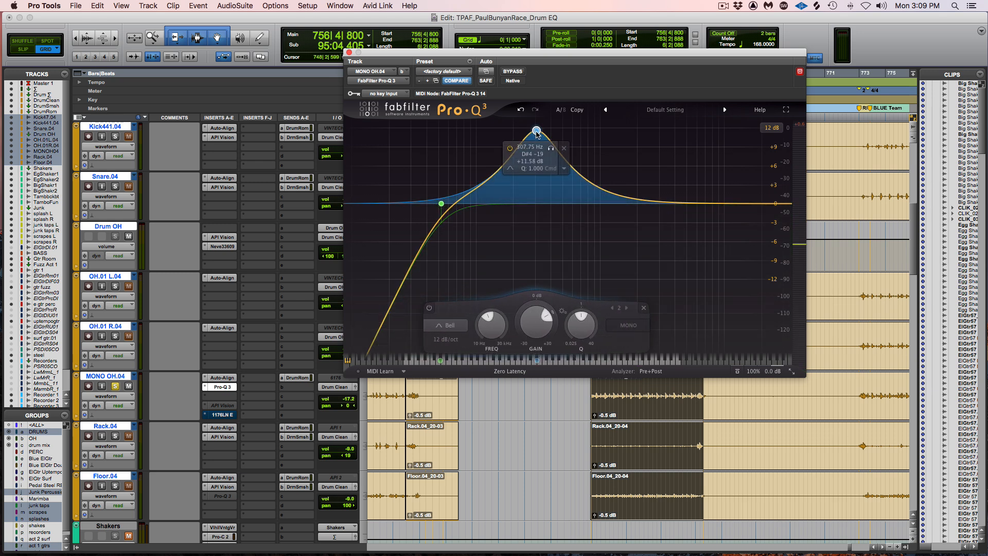
{"action": "scroll", "coordinate": [536, 132], "scroll_direction": "down", "scroll_amount": 1}
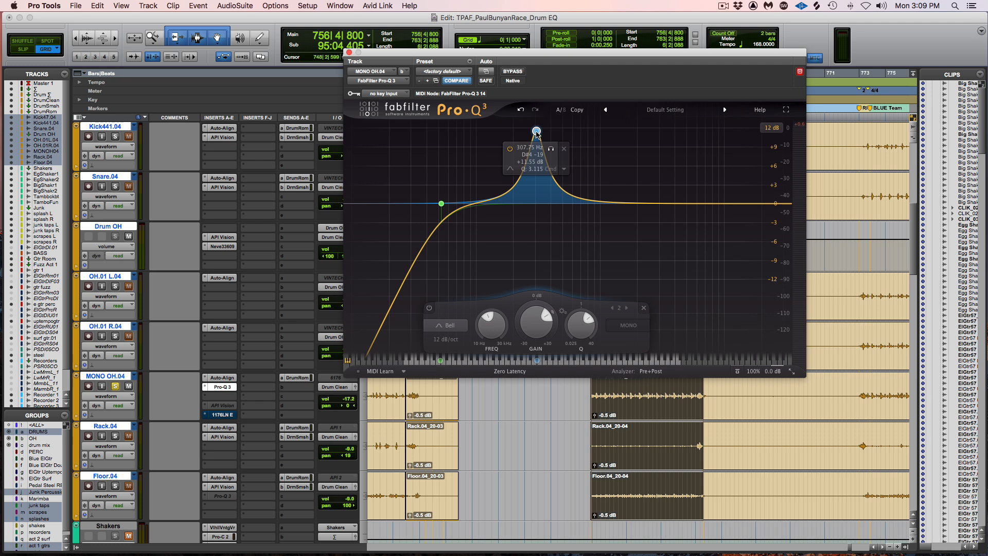
{"action": "key", "text": "space"}
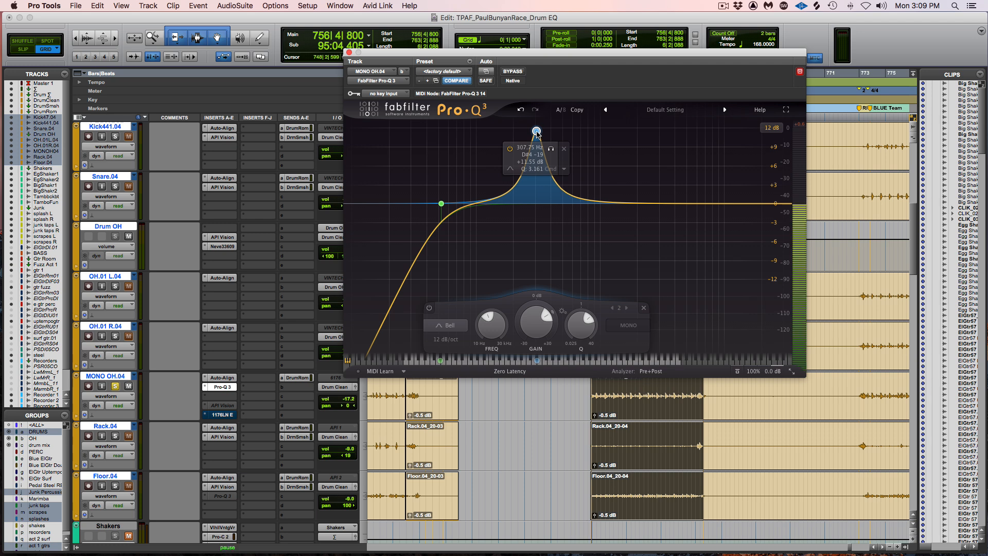
{"action": "left_click_drag", "start_coordinate": [537, 131], "coordinate": [561, 134]}
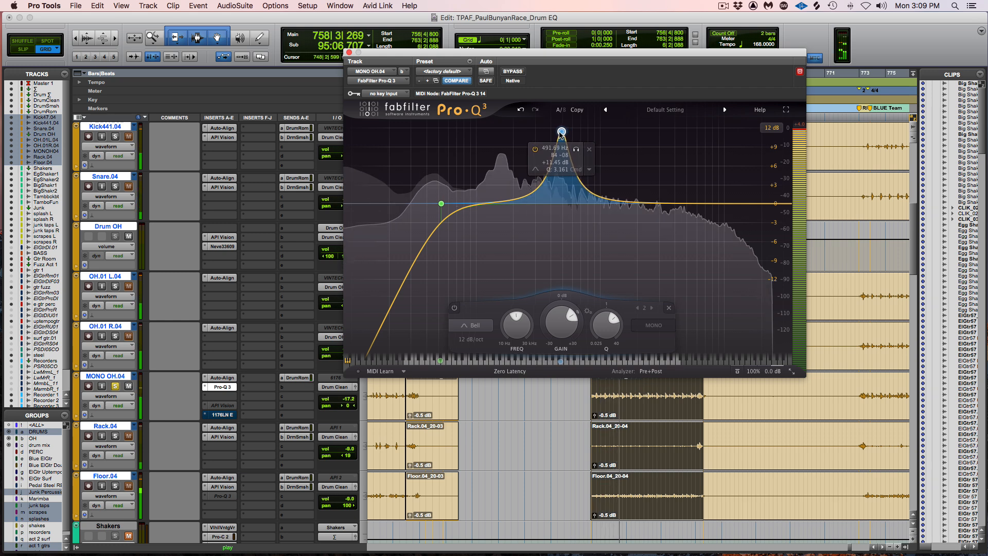
{"action": "key", "text": "space"}
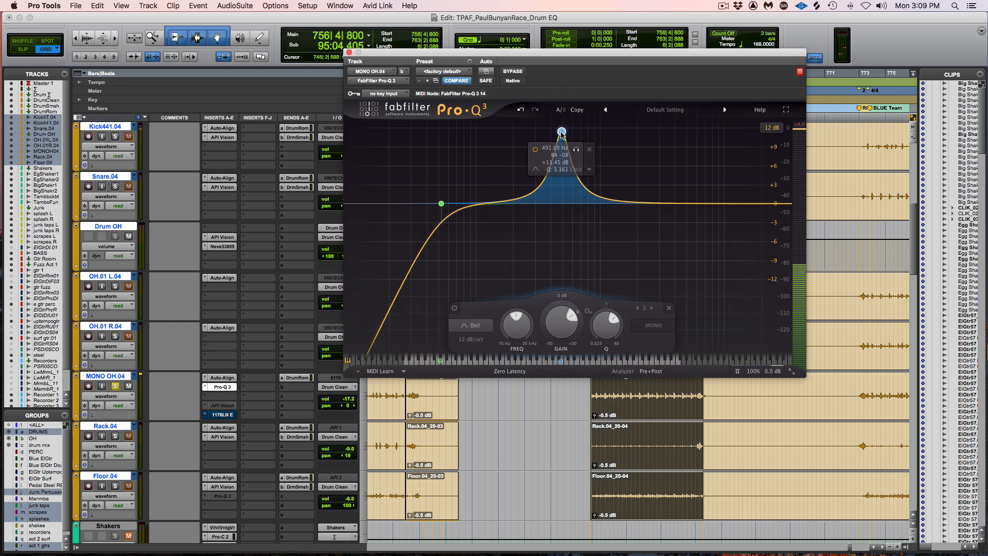
{"action": "left_click_drag", "start_coordinate": [562, 133], "coordinate": [561, 244]}
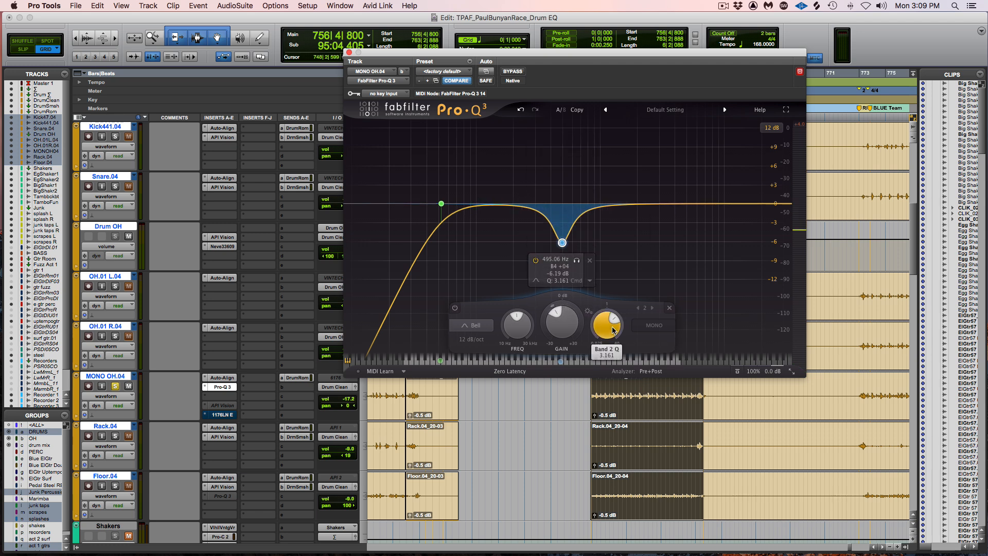
{"action": "scroll", "coordinate": [613, 330], "scroll_direction": "up", "scroll_amount": 3}
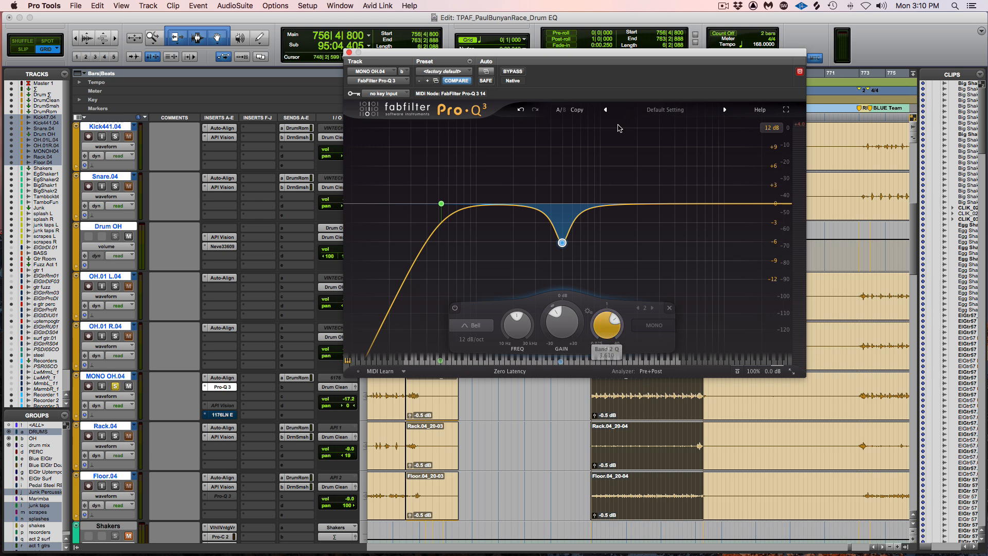
Compare the mono overhead with the EQ bypassed and active by replaying the selected passage in each state
{"action": "left_click", "coordinate": [518, 73]}
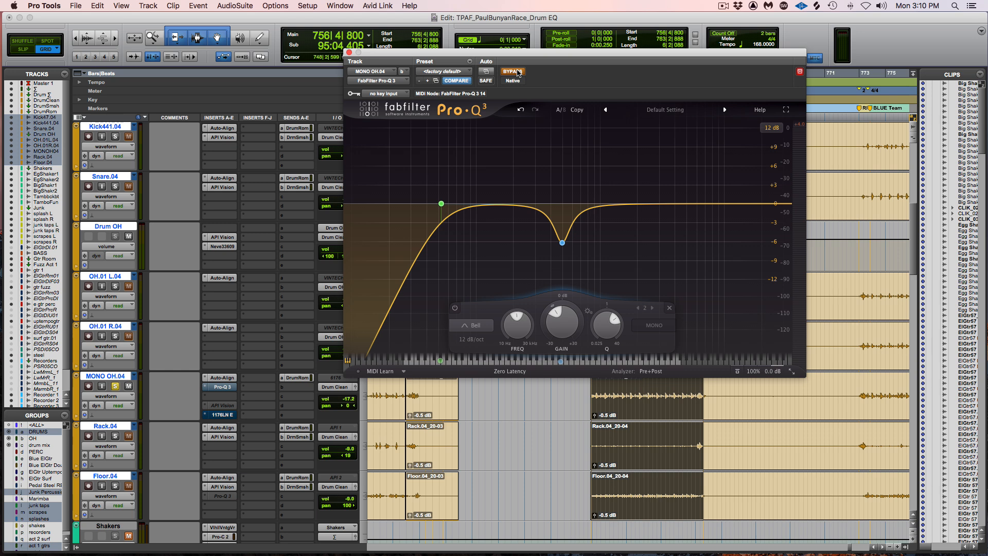
{"action": "key", "text": "space"}
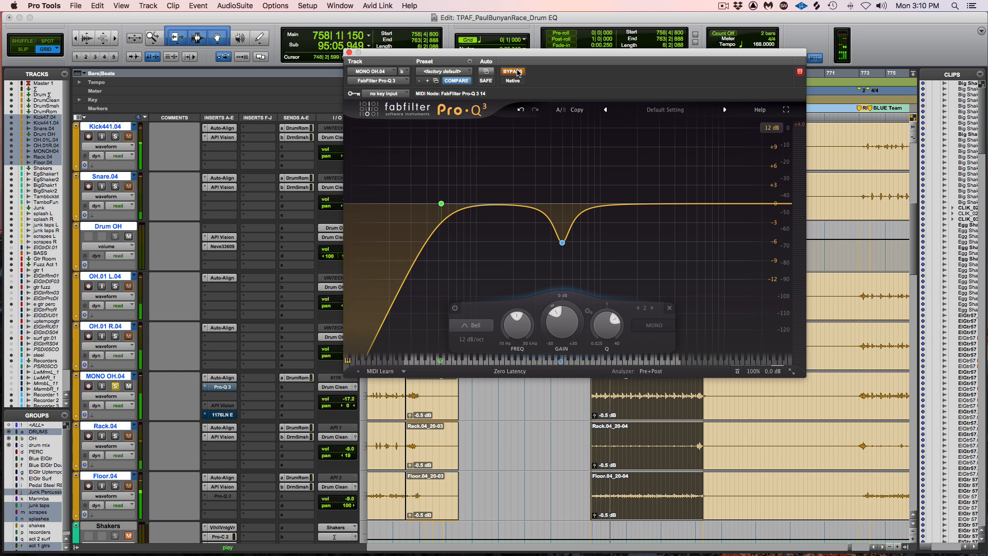
{"action": "key", "text": "space"}
{"action": "left_click", "coordinate": [519, 73]}
{"action": "key", "text": "space"}
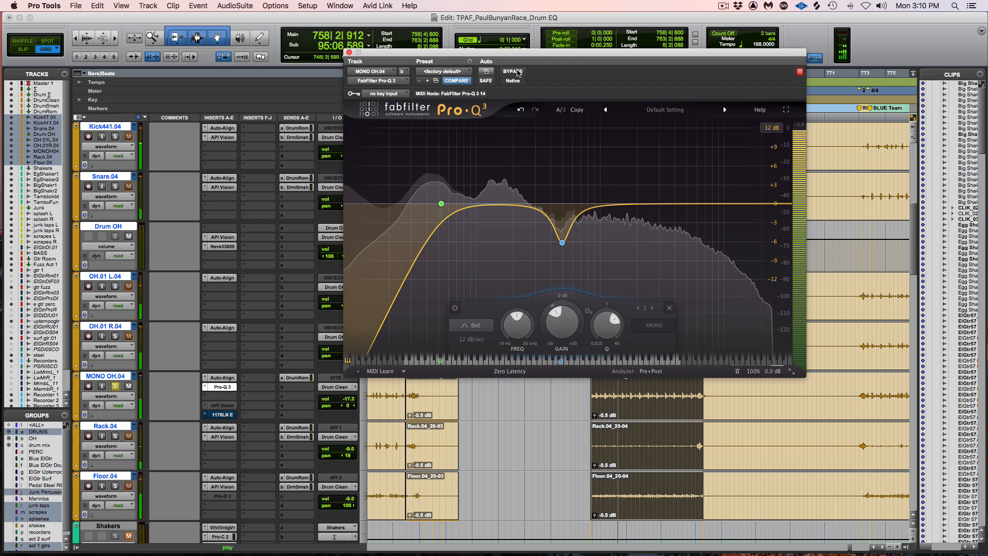
{"action": "key", "text": "space"}
{"action": "left_click", "coordinate": [518, 73]}
{"action": "key", "text": "space"}
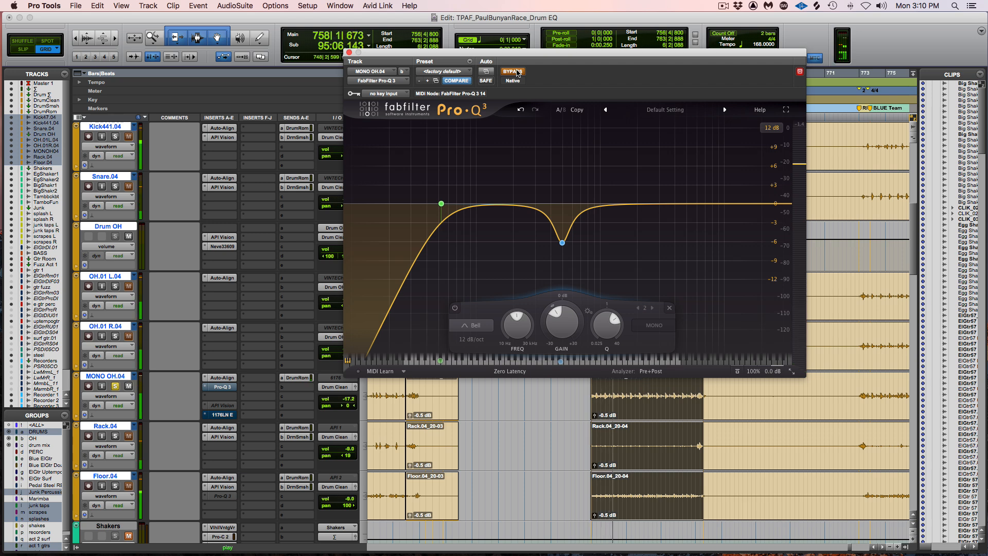
{"action": "key", "text": "space"}
{"action": "left_click", "coordinate": [519, 73]}
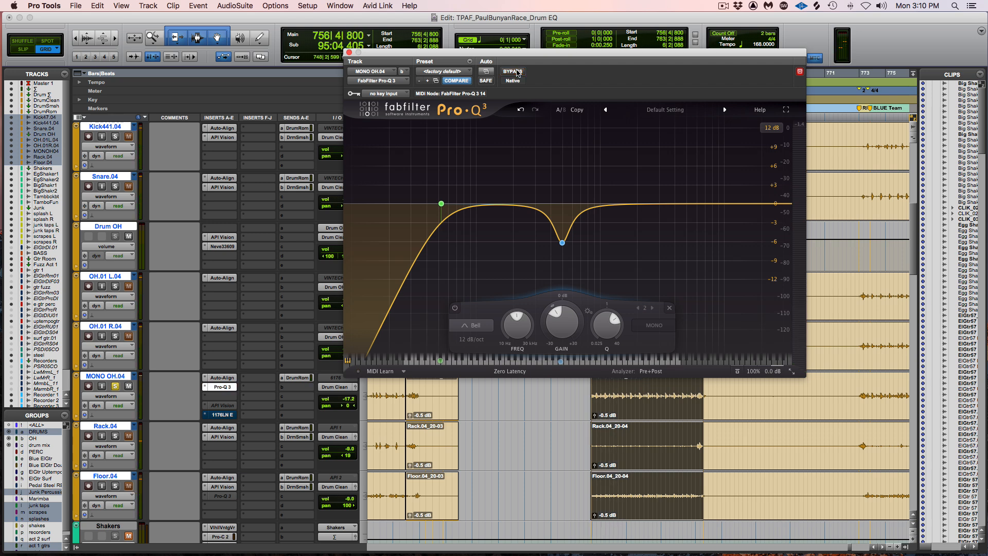
{"action": "key", "text": "space"}
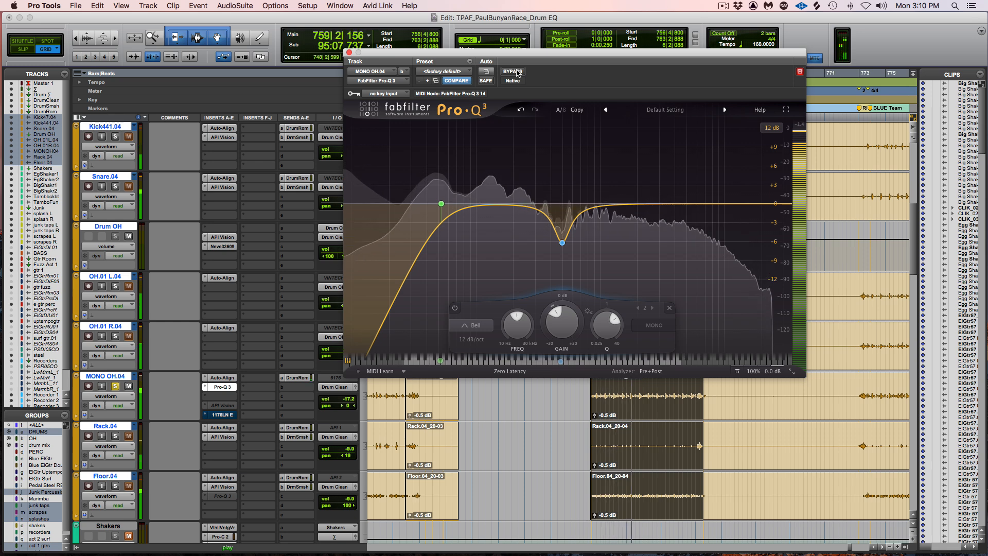
{"action": "key", "text": "space"}
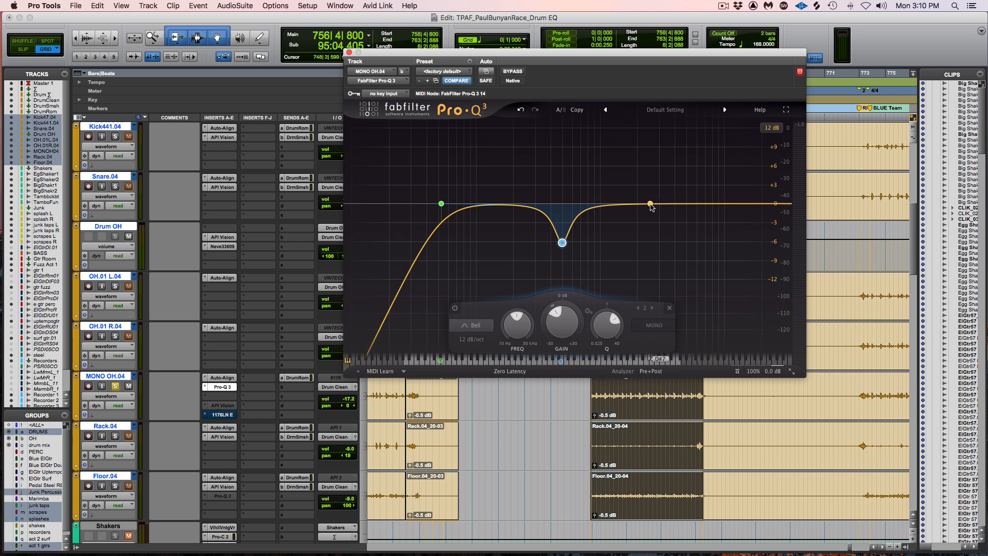
Add a second bell band near 2.27 kHz, audition it as a boost, narrow it to Q about 6, and cut it by about 3 dB
{"action": "left_click_drag", "start_coordinate": [648, 207], "coordinate": [644, 151]}
{"action": "key", "text": "space"}
{"action": "key", "text": "space"}
{"action": "key", "text": "space"}
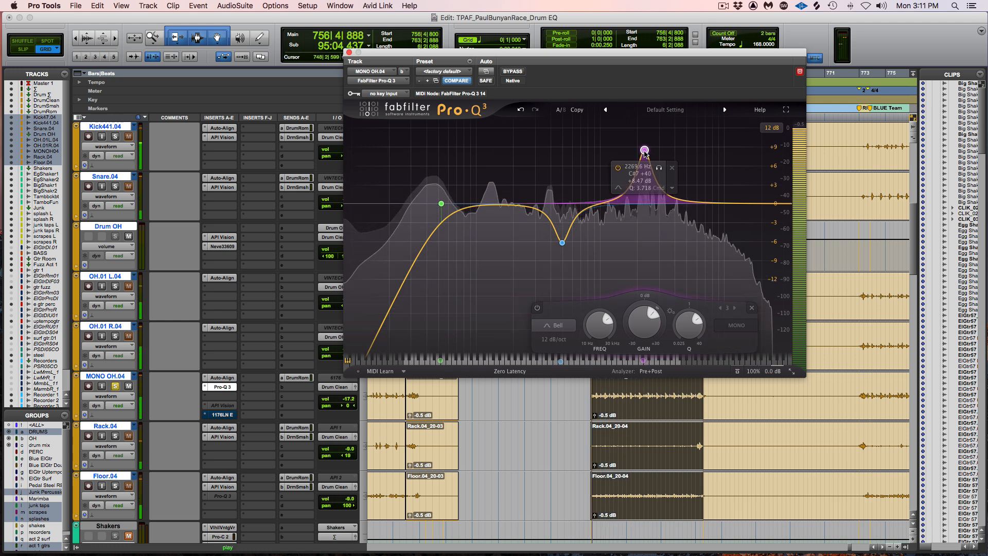
{"action": "scroll", "coordinate": [644, 151], "scroll_direction": "up", "scroll_amount": 3}
{"action": "key", "text": "space"}
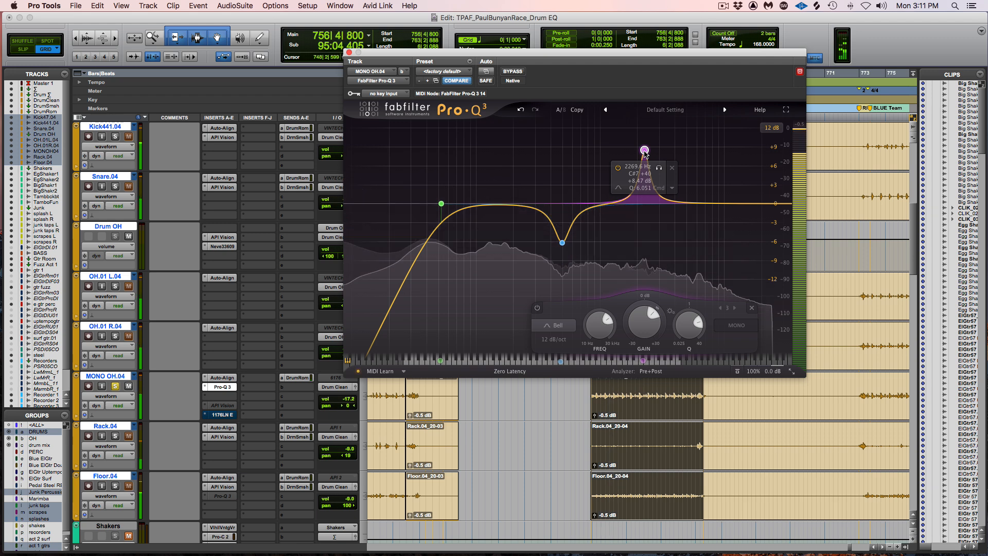
{"action": "left_click_drag", "start_coordinate": [644, 150], "coordinate": [646, 224]}
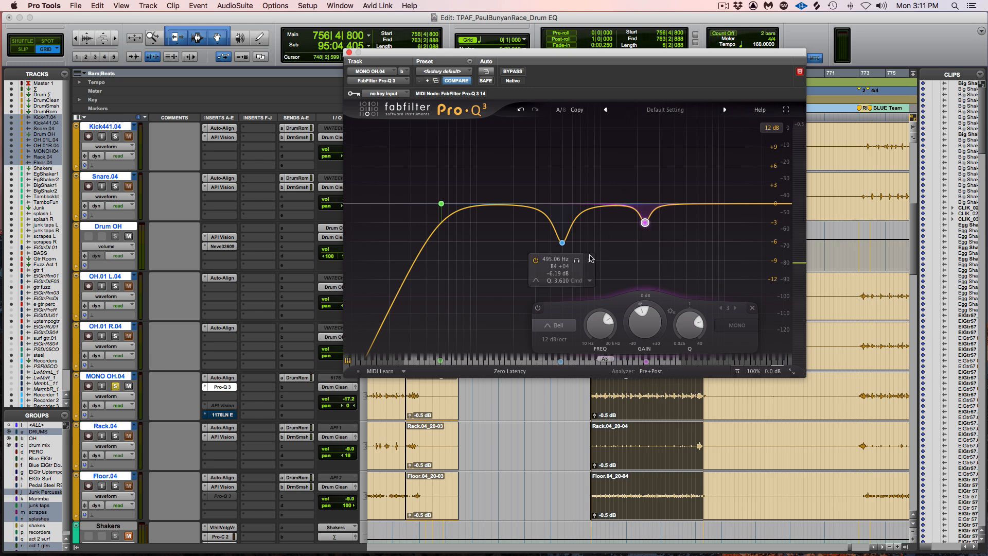
Compare the mono overhead with Pro-Q 3 bypassed and active, replaying the selected passage in each state
{"action": "left_click", "coordinate": [522, 71]}
{"action": "key", "text": "space"}
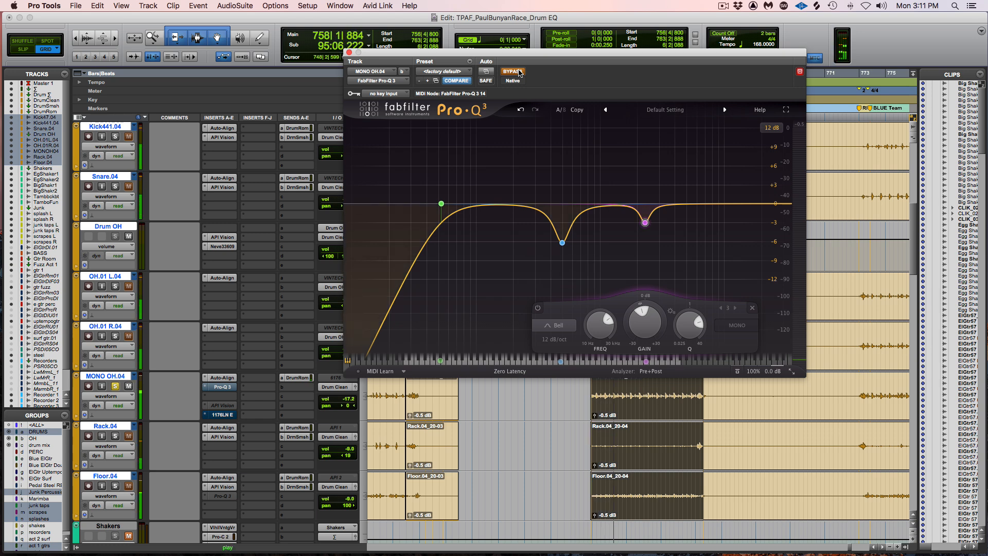
{"action": "key", "text": "space"}
{"action": "left_click", "coordinate": [521, 73]}
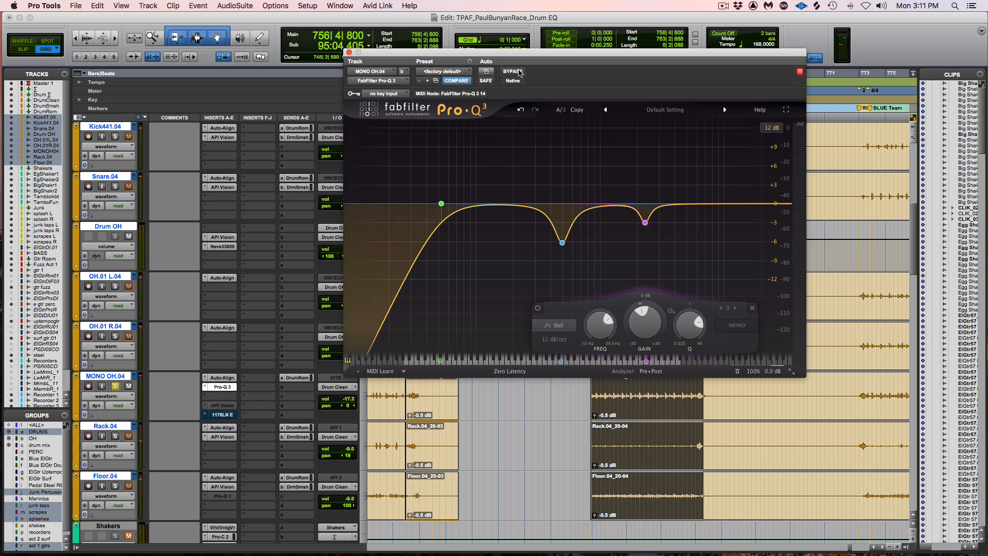
{"action": "key", "text": "space"}
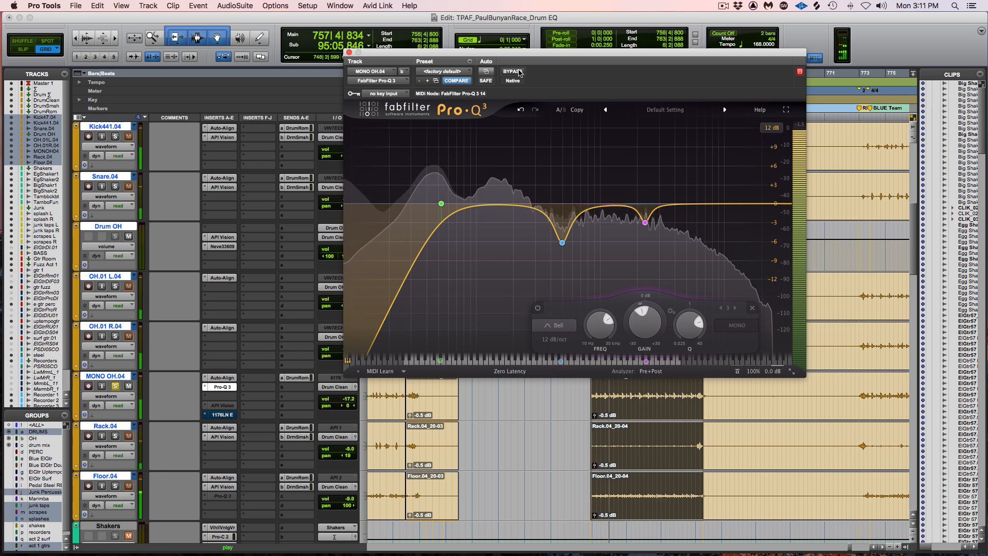
{"action": "key", "text": "space"}
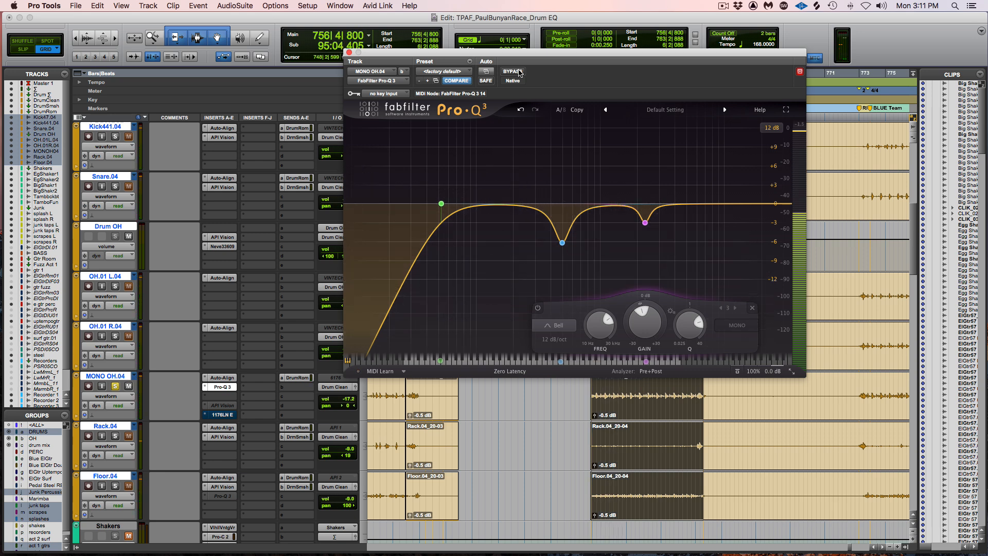
{"action": "left_click", "coordinate": [520, 72]}
{"action": "key", "text": "space"}
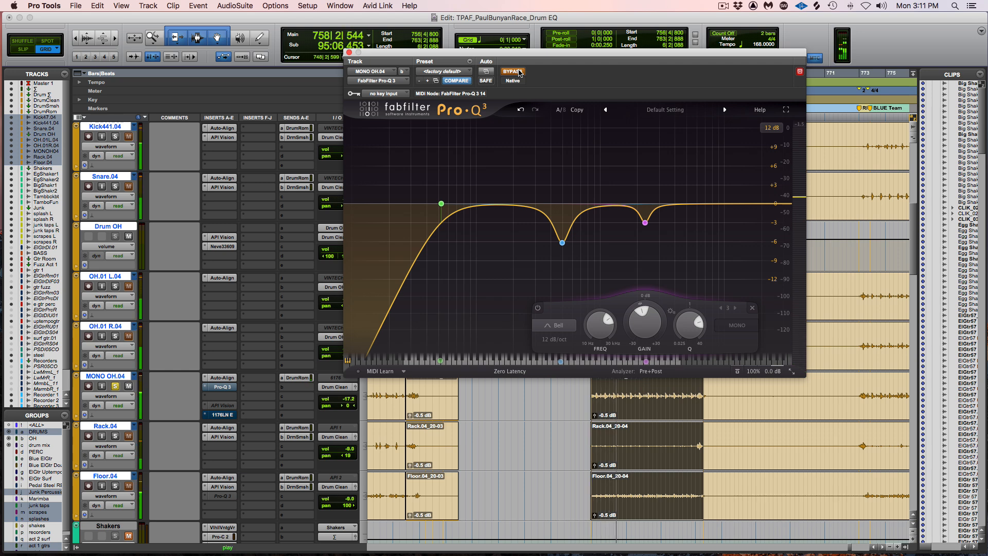
{"action": "key", "text": "space"}
{"action": "left_click", "coordinate": [520, 73]}
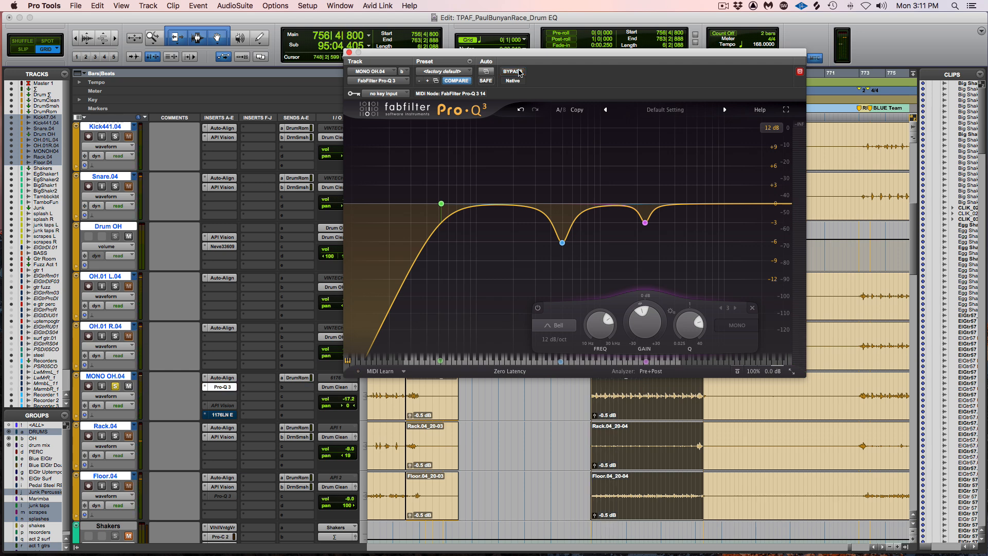
{"action": "key", "text": "space"}
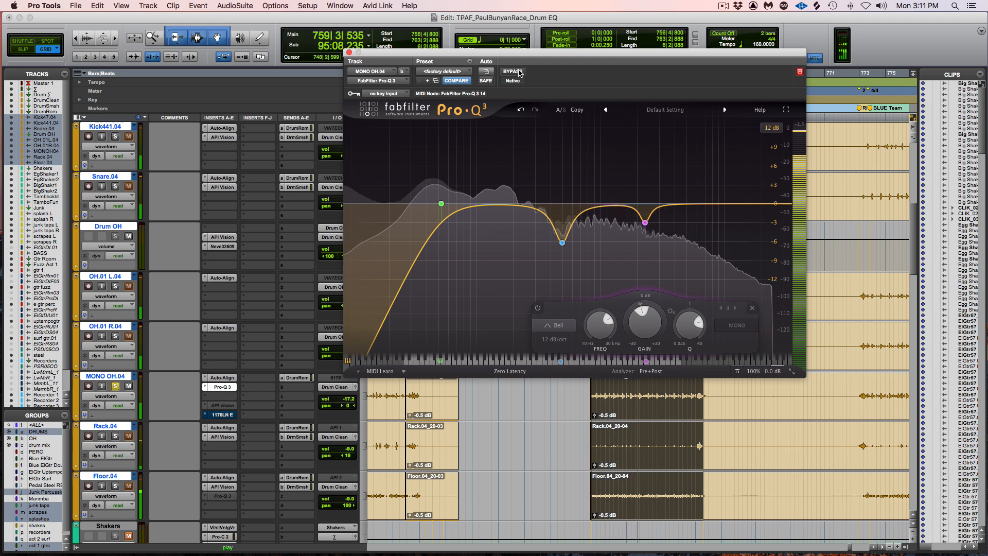
{"action": "key", "text": "space"}
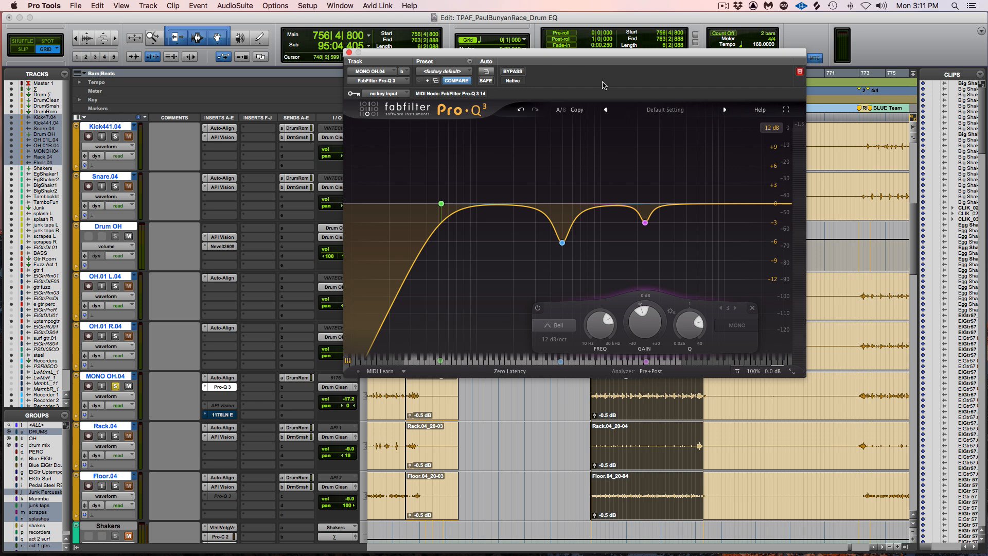
Add a bell boost of about 2 dB just above the low cut and a high shelf boosted by about 5.5 dB
{"action": "left_click_drag", "start_coordinate": [480, 204], "coordinate": [477, 194]}
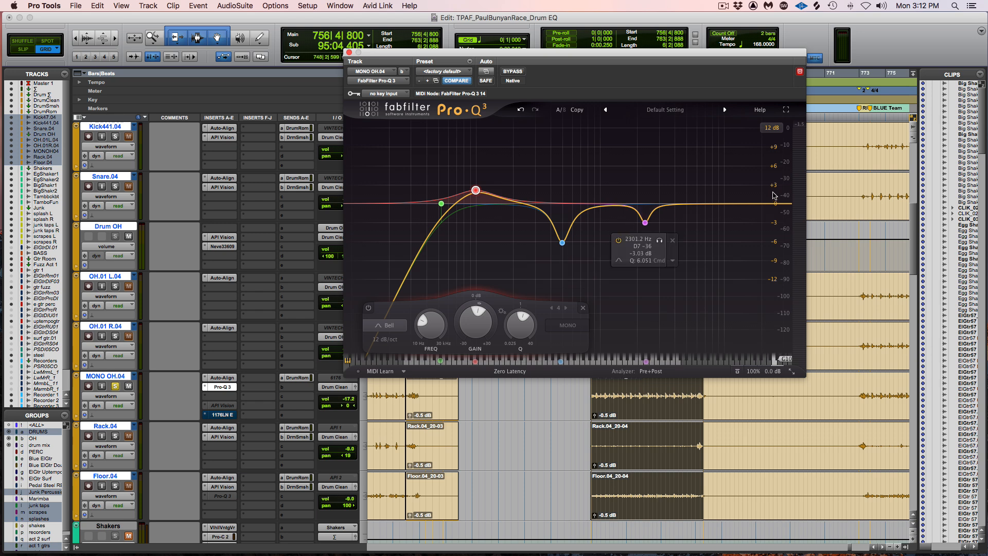
{"action": "left_click_drag", "start_coordinate": [755, 206], "coordinate": [742, 185]}
{"action": "left_click_drag", "start_coordinate": [712, 330], "coordinate": [698, 315]}
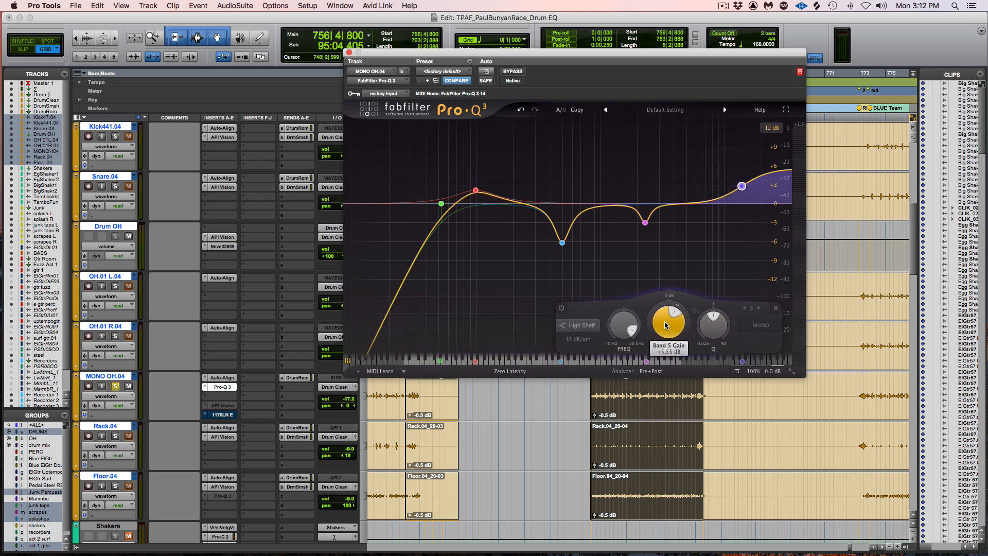
{"action": "left_click_drag", "start_coordinate": [665, 321], "coordinate": [624, 324]}
{"action": "mouse_move", "coordinate": [624, 333]}
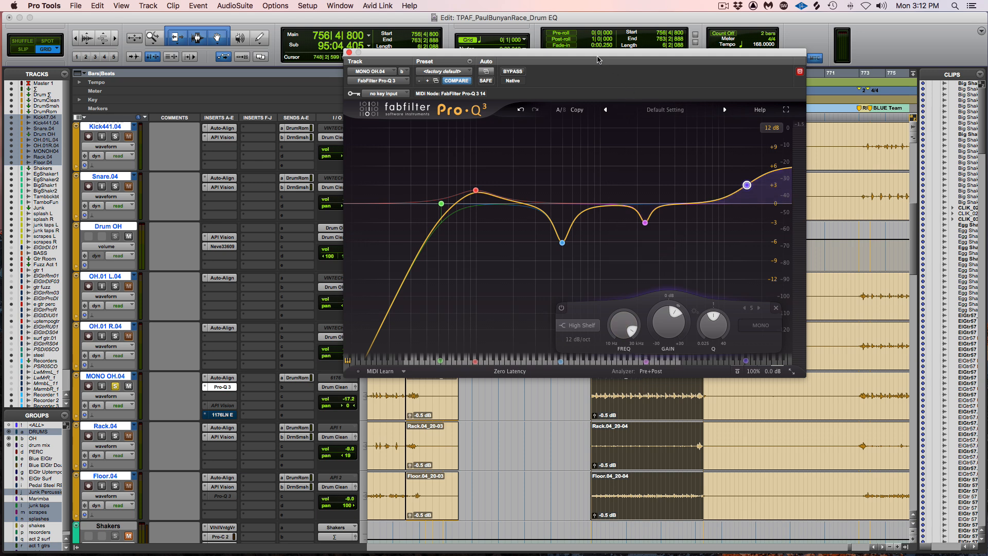
Toggle the EQ bypass off and on during playback to compare the boosted mono overhead with the unprocessed sound
{"action": "left_click_drag", "start_coordinate": [593, 56], "coordinate": [571, 58]}
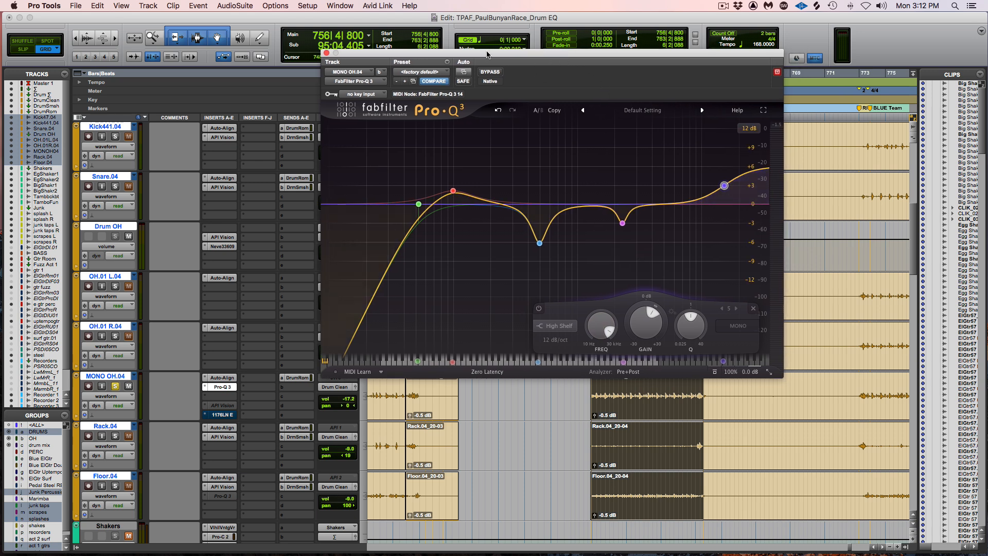
{"action": "left_click", "coordinate": [485, 73]}
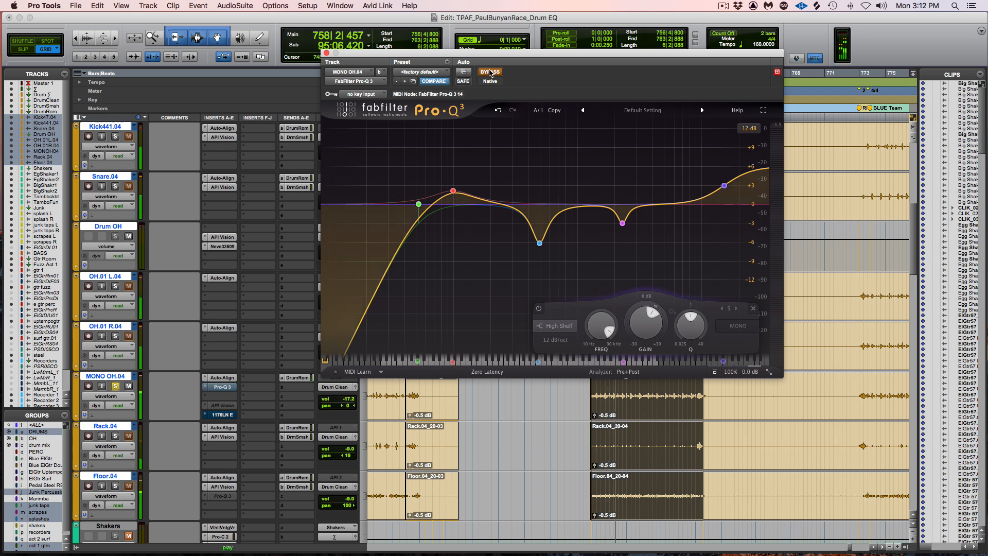
{"action": "left_click", "coordinate": [489, 72]}
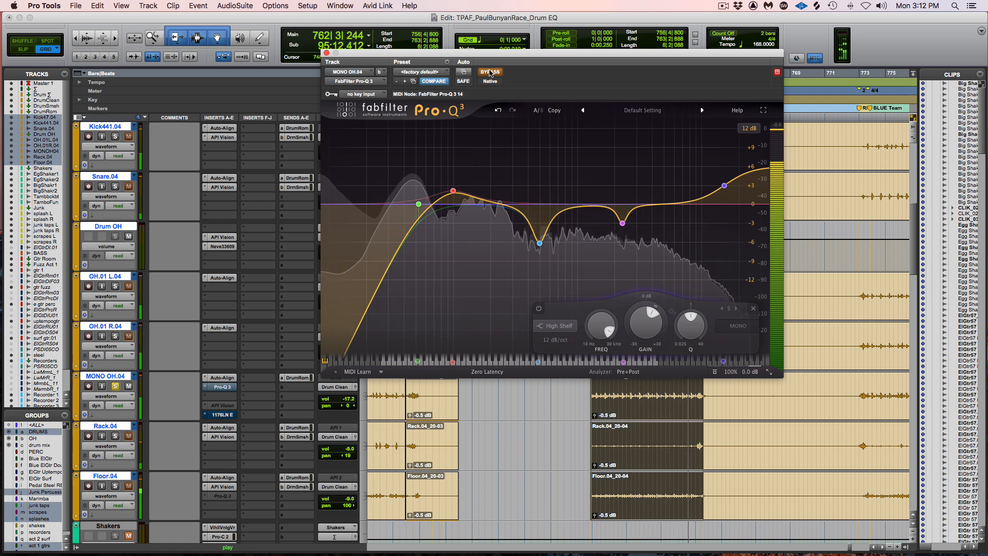
{"action": "left_click", "coordinate": [490, 72]}
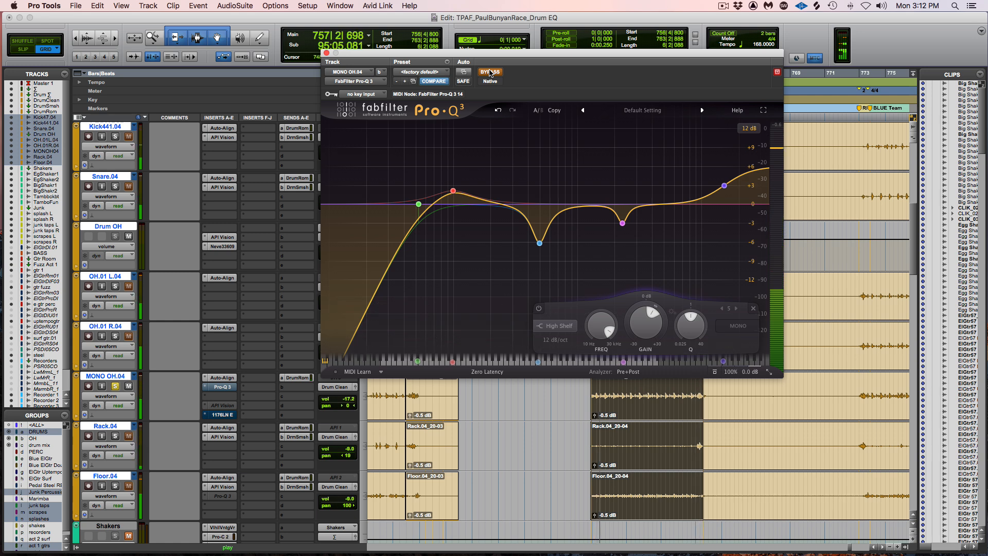
{"action": "left_click", "coordinate": [490, 72]}
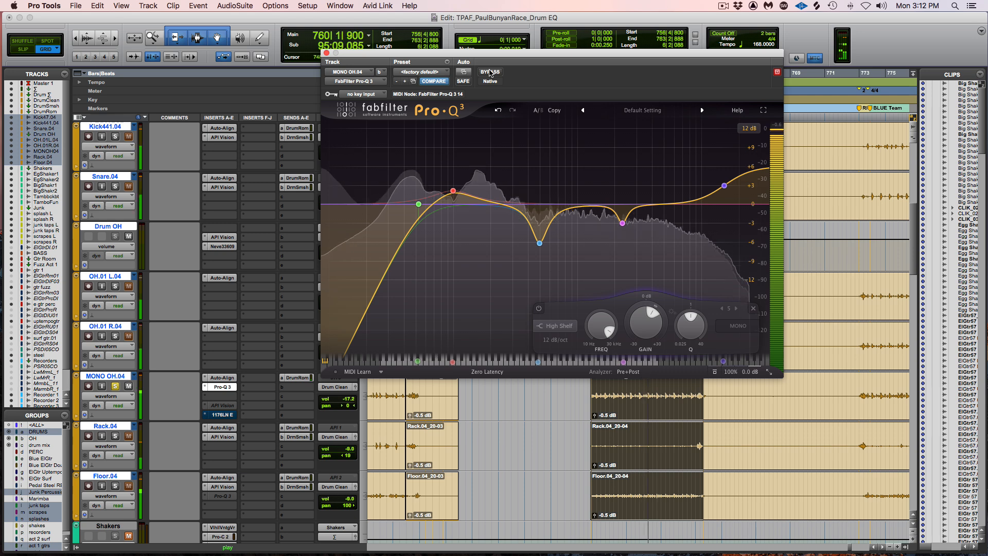
{"action": "key", "text": "space"}
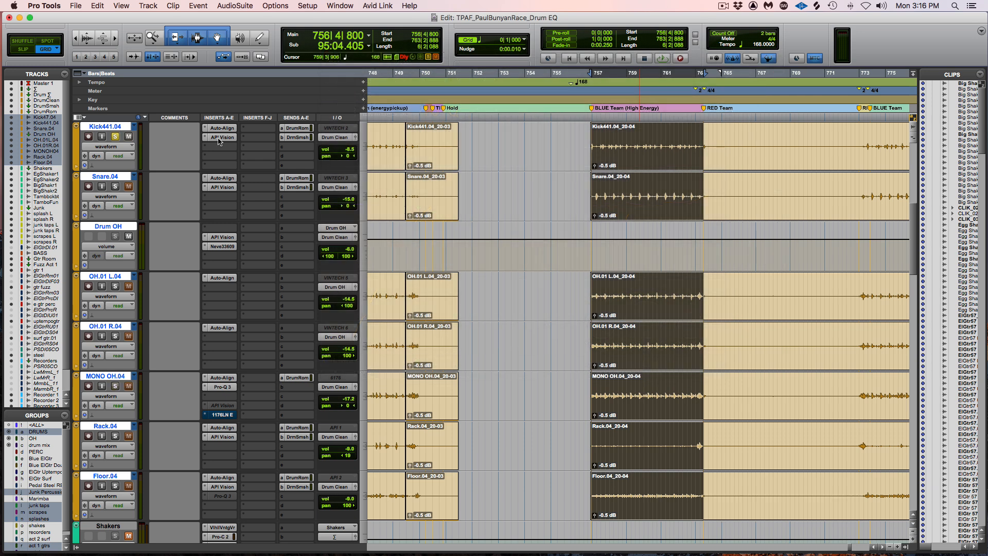
Open the kick track's API Vision channel strip and audition the passage with it bypassed and active
{"action": "left_click", "coordinate": [220, 138]}
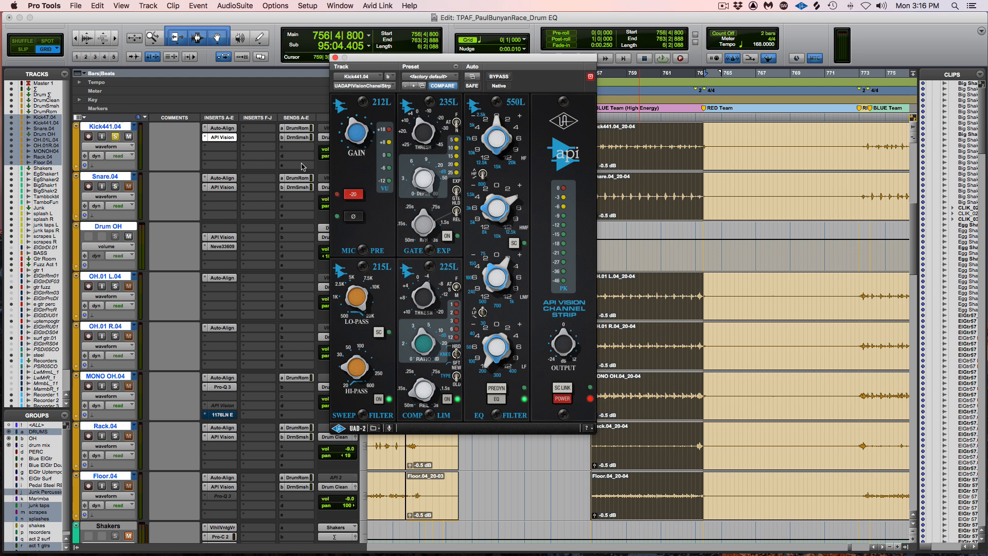
{"action": "left_click", "coordinate": [226, 138], "text": "super"}
{"action": "key", "text": "space"}
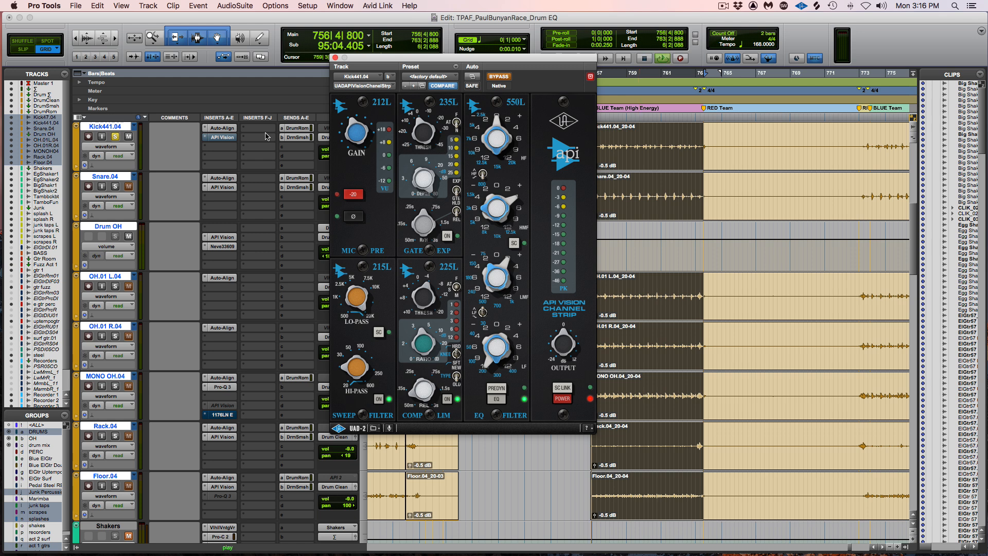
{"action": "key", "text": "space"}
{"action": "left_click", "coordinate": [500, 76]}
{"action": "key", "text": "space"}
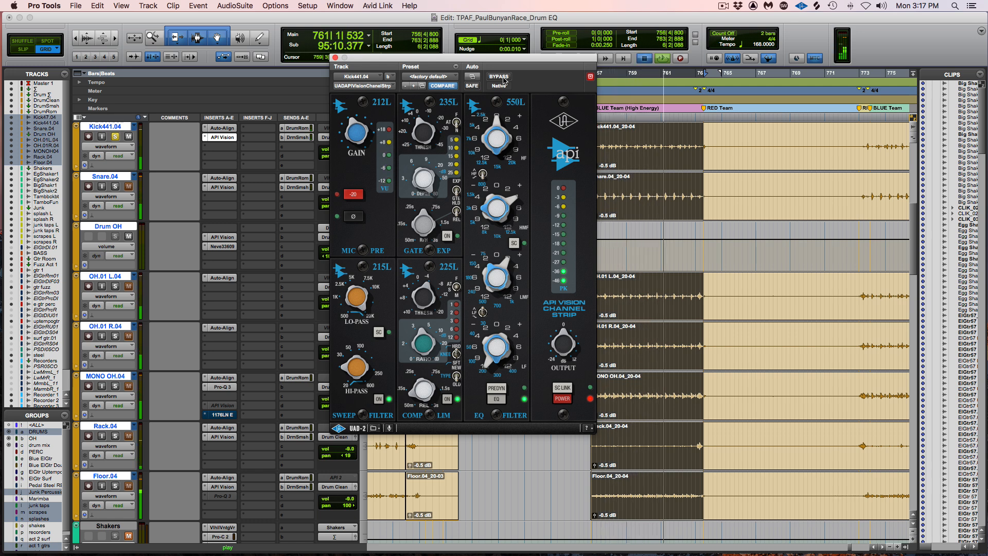
{"action": "key", "text": "space"}
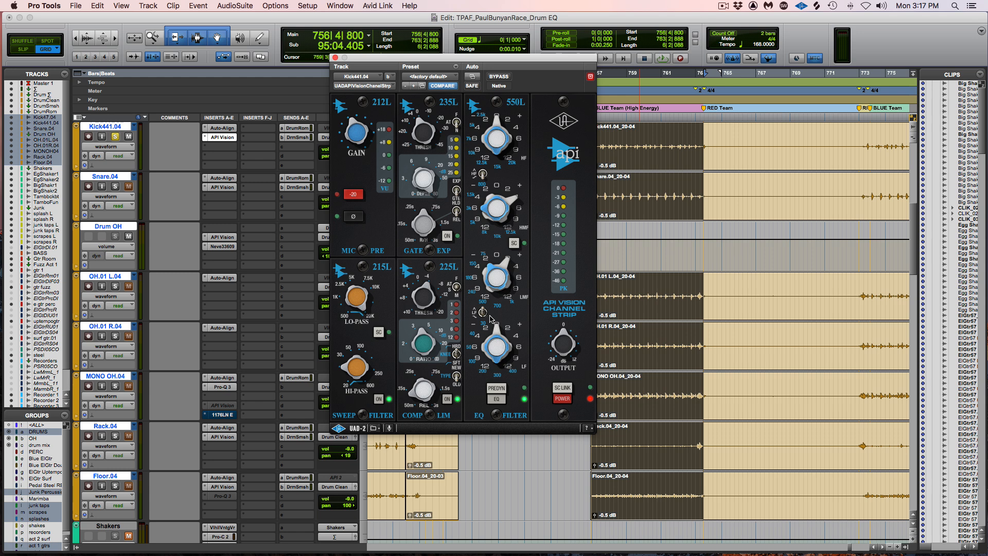
Audition the kick with the API strip's low-frequency EQ gain at 0 and at its deep cut, leaving the cut set
{"action": "key", "text": "space"}
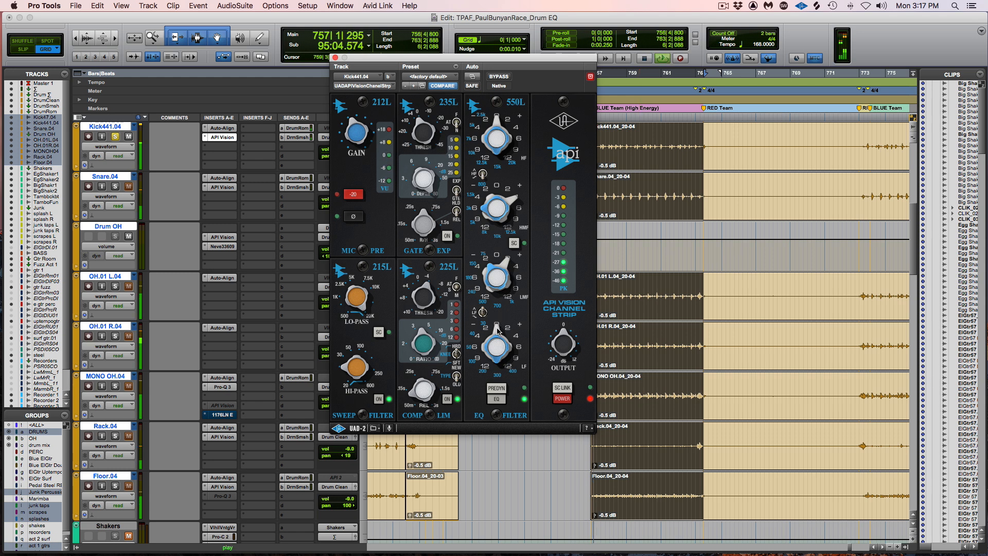
{"action": "left_click_drag", "start_coordinate": [497, 330], "coordinate": [492, 383]}
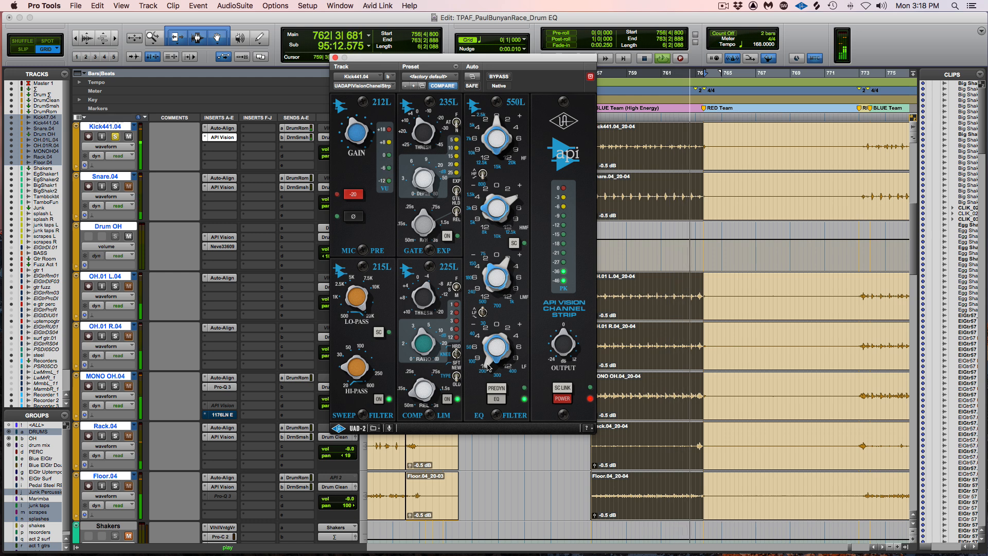
{"action": "key", "text": "space"}
{"action": "left_click_drag", "start_coordinate": [486, 362], "coordinate": [488, 318]}
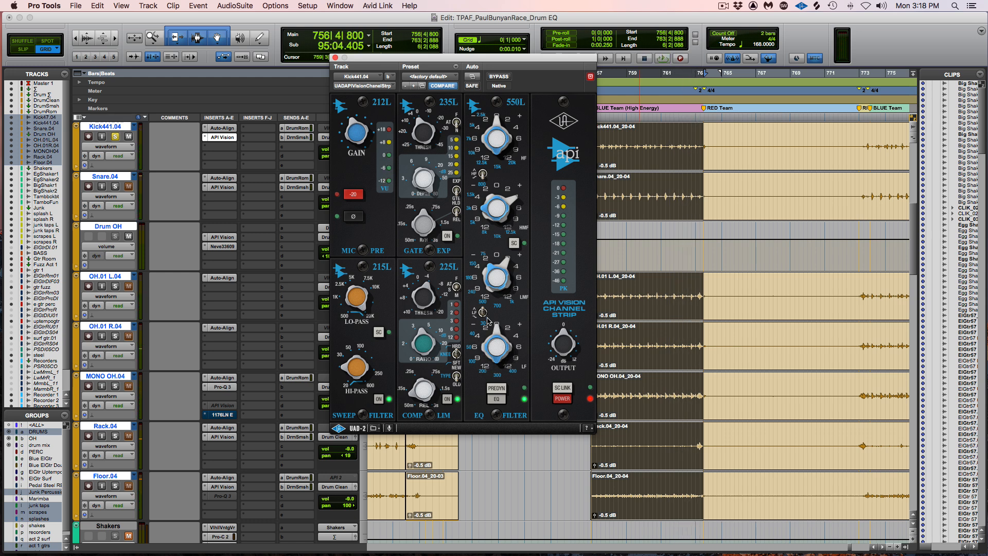
{"action": "key", "text": "space"}
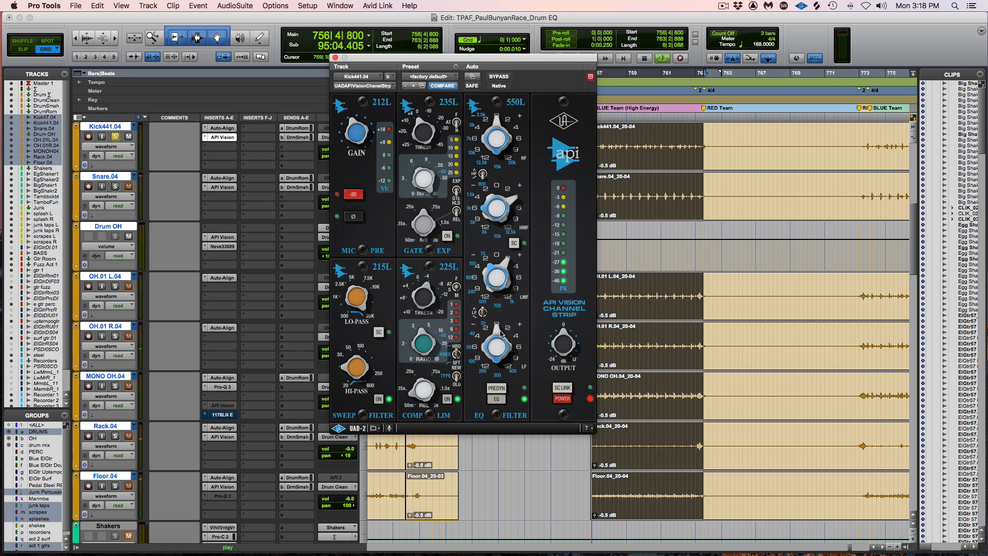
{"action": "left_click_drag", "start_coordinate": [497, 330], "coordinate": [485, 386]}
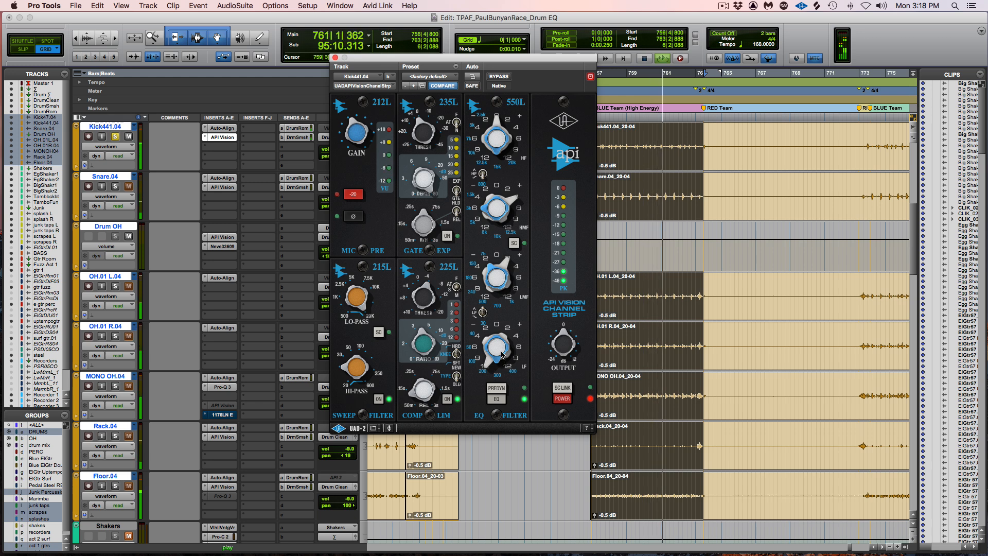
{"action": "key", "text": "space"}
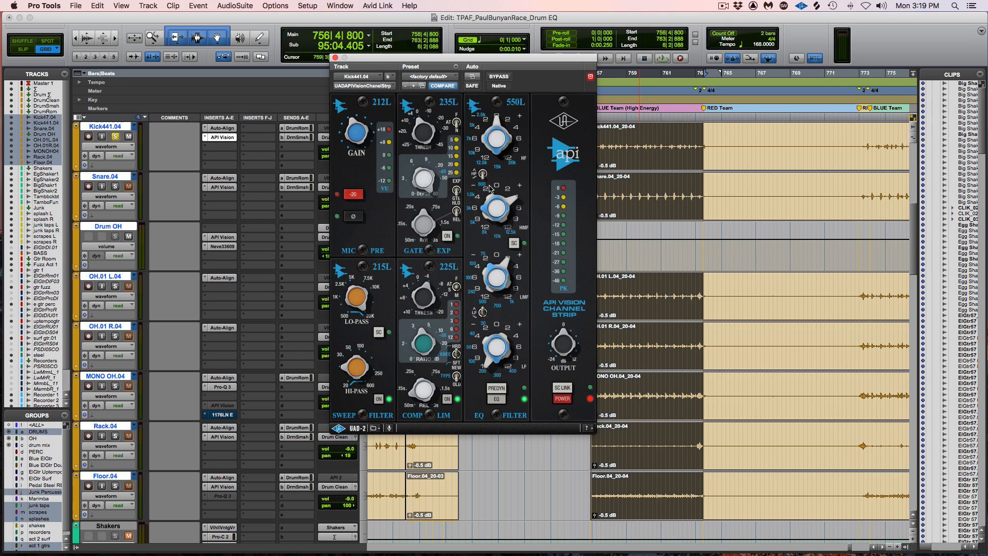
Audition the kick with the high-mid EQ gain at 0, and restore the high-mid boost during playback
{"action": "left_click_drag", "start_coordinate": [513, 197], "coordinate": [510, 215]}
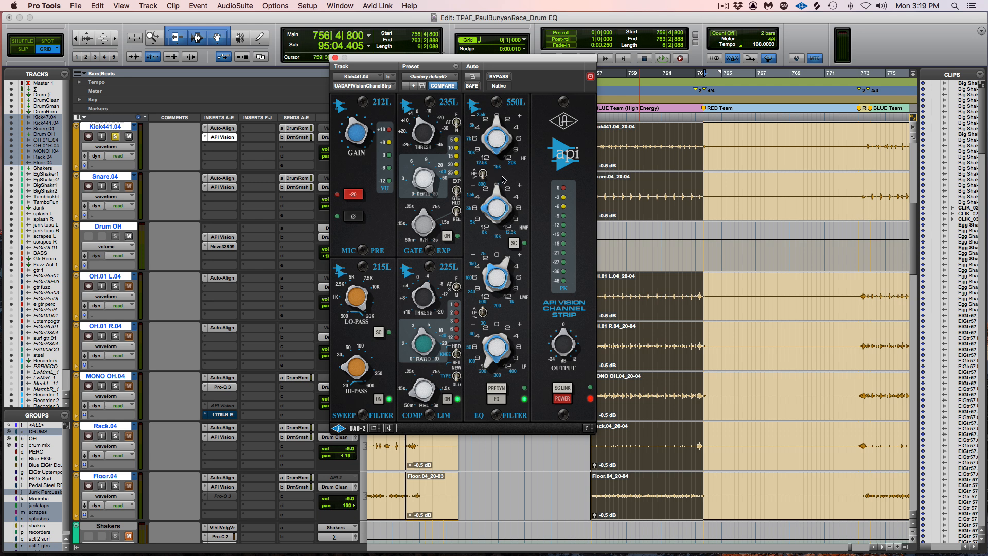
{"action": "key", "text": "space"}
{"action": "left_click_drag", "start_coordinate": [499, 192], "coordinate": [500, 174]}
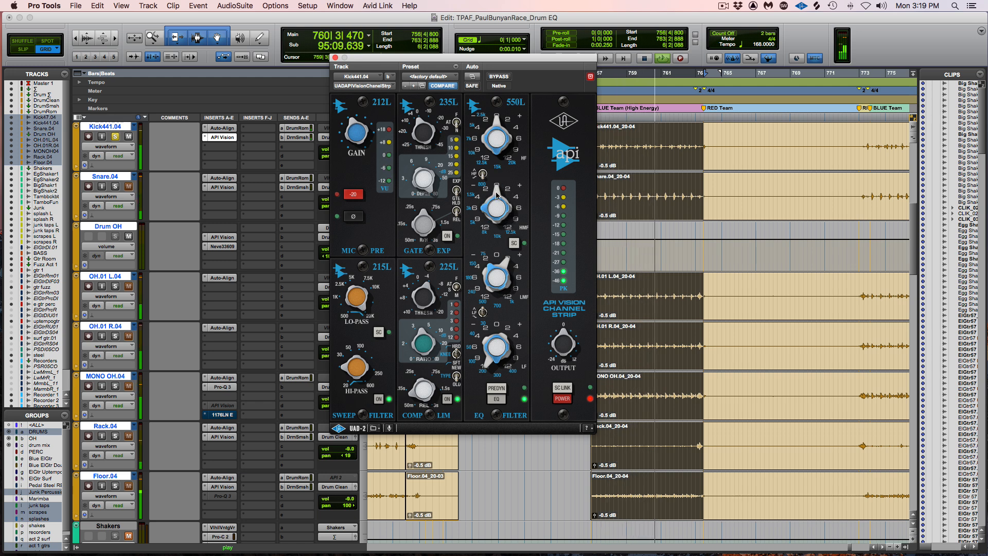
{"action": "left_click_drag", "start_coordinate": [498, 195], "coordinate": [497, 176]}
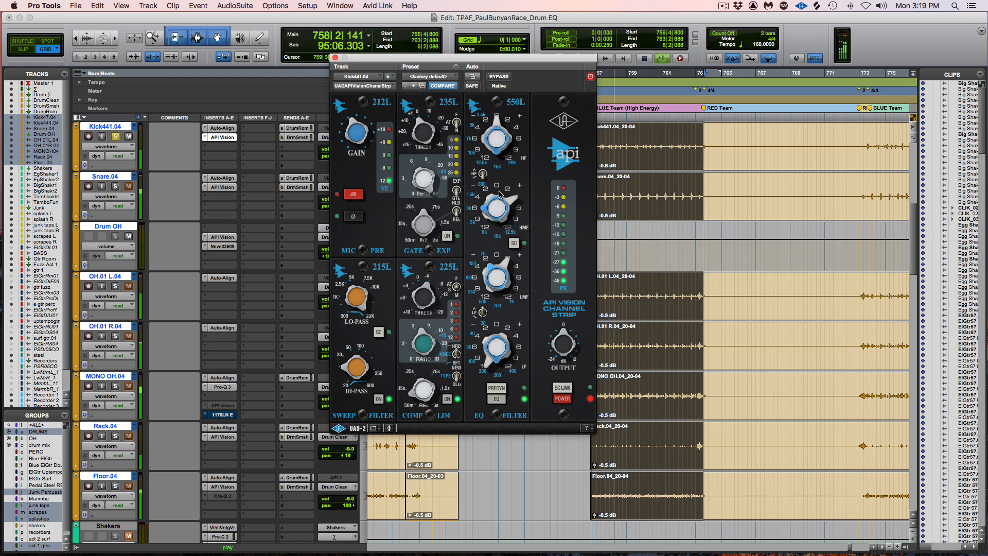
{"action": "key", "text": "space"}
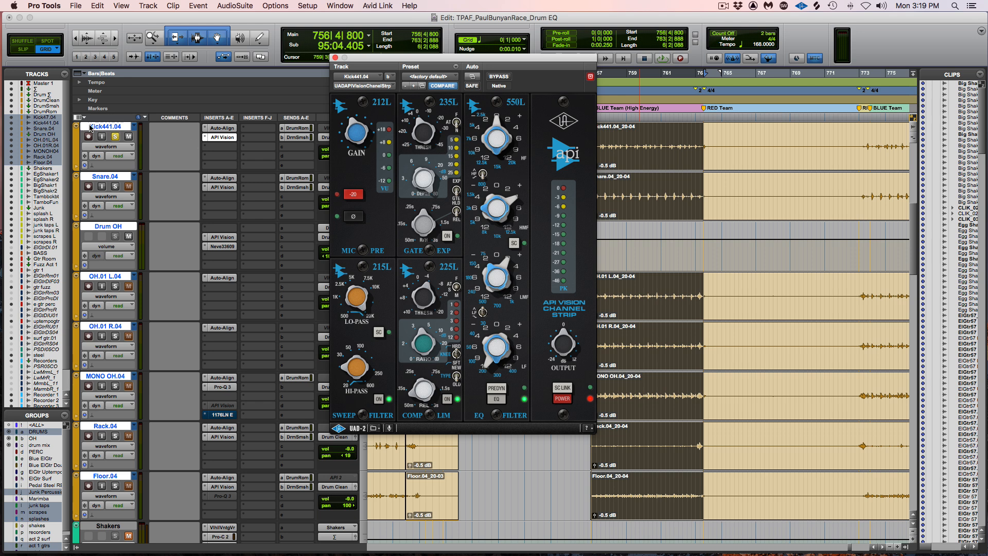
Unsolo the kick, close its channel strip, and open the API Vision strips of the rack tom and floor tom
{"action": "left_click", "coordinate": [115, 136]}
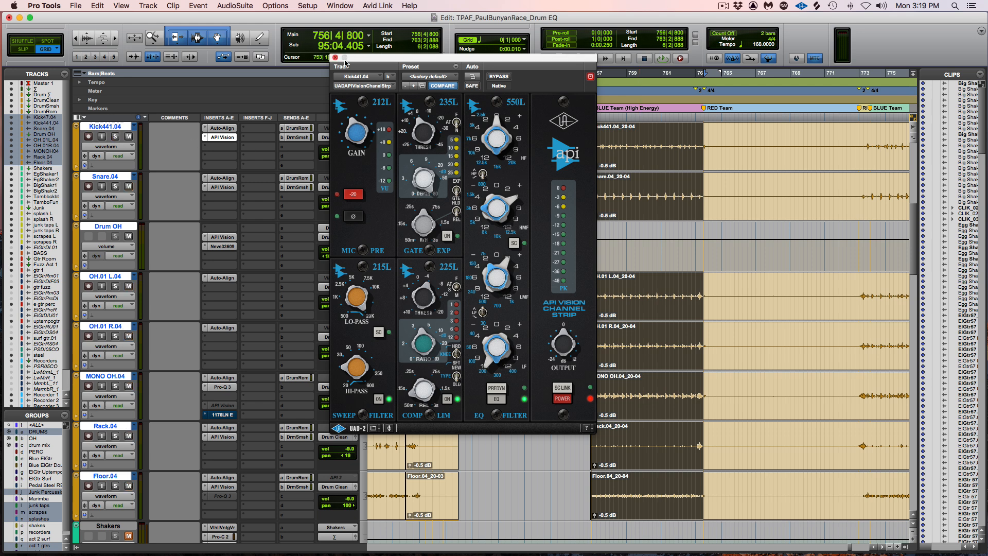
{"action": "left_click", "coordinate": [335, 57]}
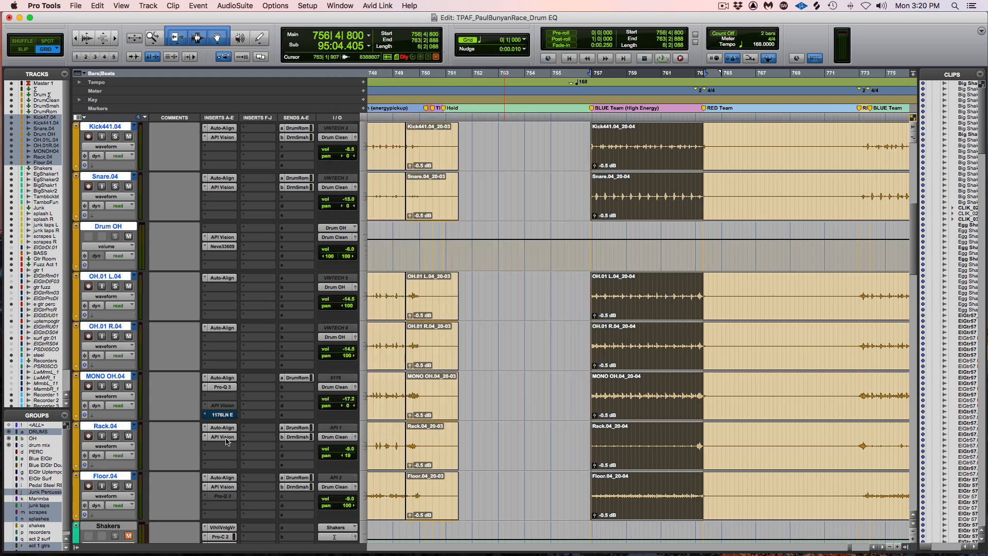
{"action": "left_click", "coordinate": [225, 437]}
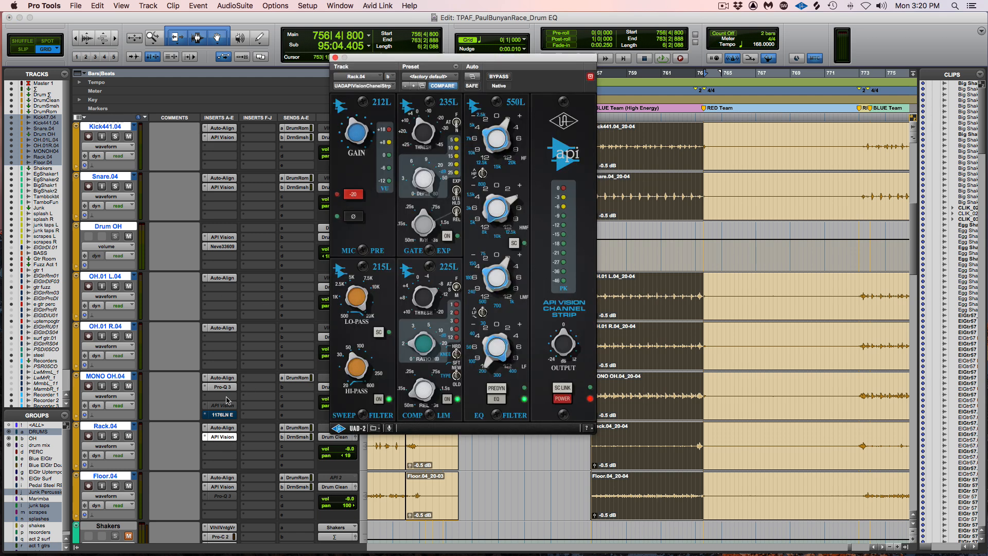
{"action": "left_click", "coordinate": [225, 487]}
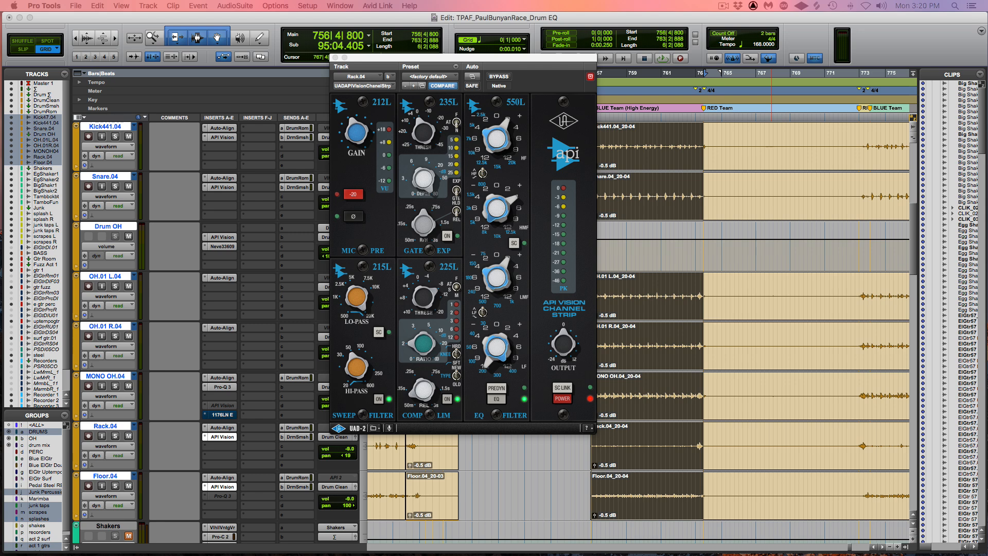
Compare the rack tom and floor tom API Vision strips side by side, and close both plug-in windows
{"action": "left_click_drag", "start_coordinate": [978, 128], "coordinate": [214, 53]}
{"action": "left_click_drag", "start_coordinate": [493, 64], "coordinate": [539, 61]}
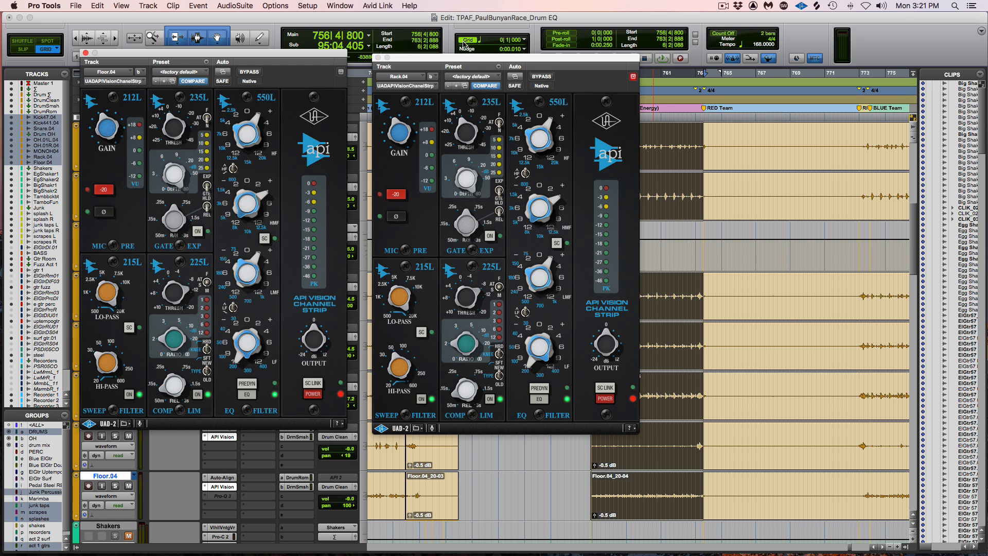
{"action": "left_click", "coordinate": [85, 53]}
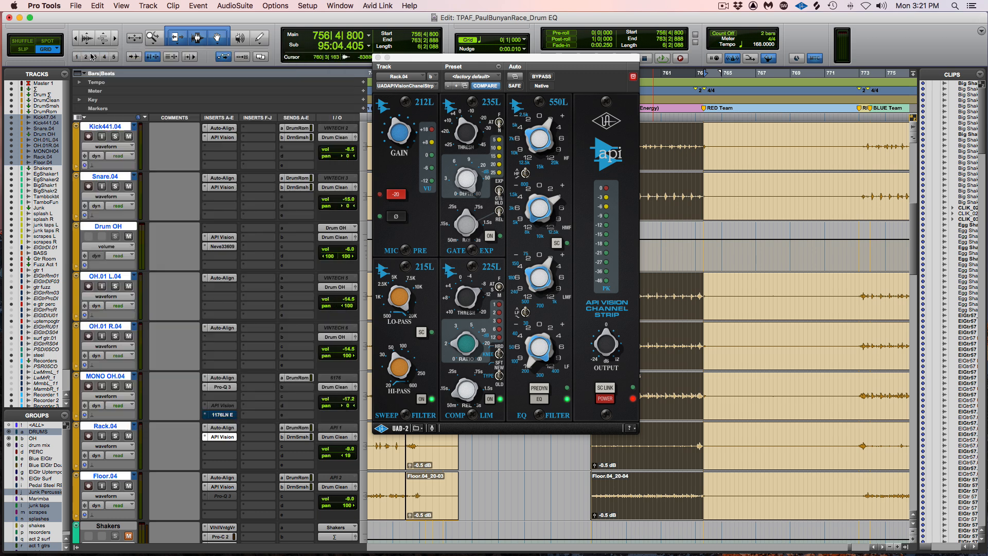
{"action": "left_click", "coordinate": [378, 58]}
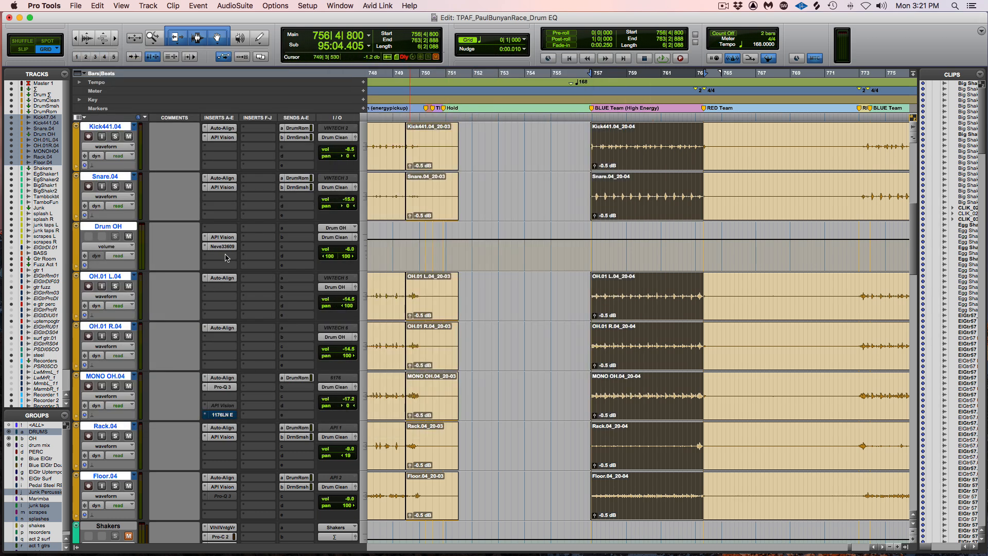
Audition the passage with the drum tracks' EQ and compressor inserts bypassed and active, leaving them active
{"action": "left_click", "coordinate": [226, 189], "text": "shift+super"}
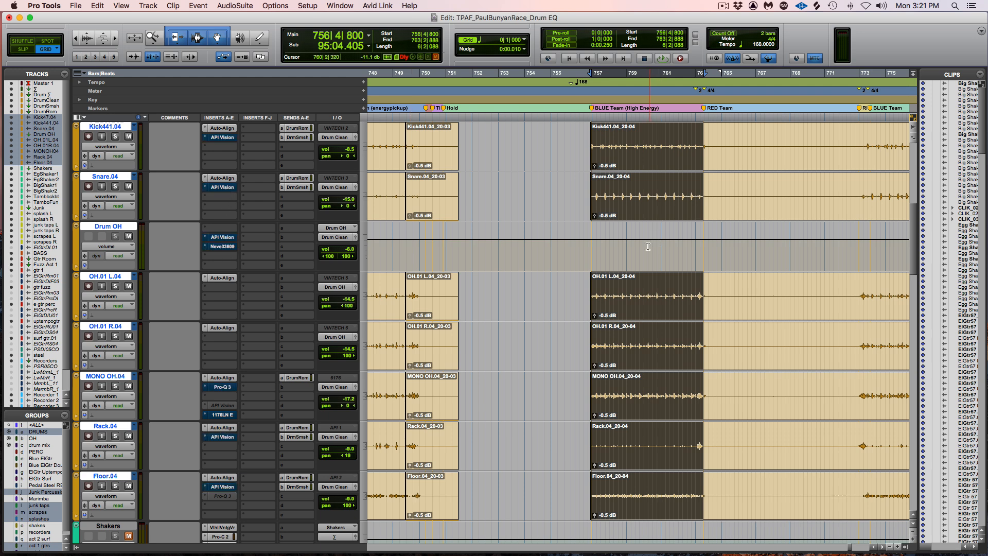
{"action": "key", "text": "space"}
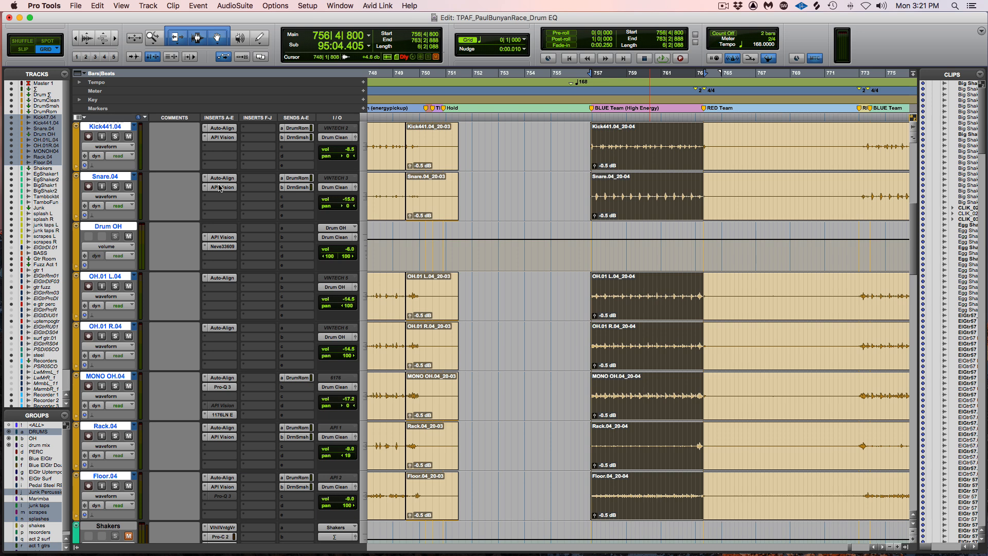
{"action": "left_click", "coordinate": [219, 187]}
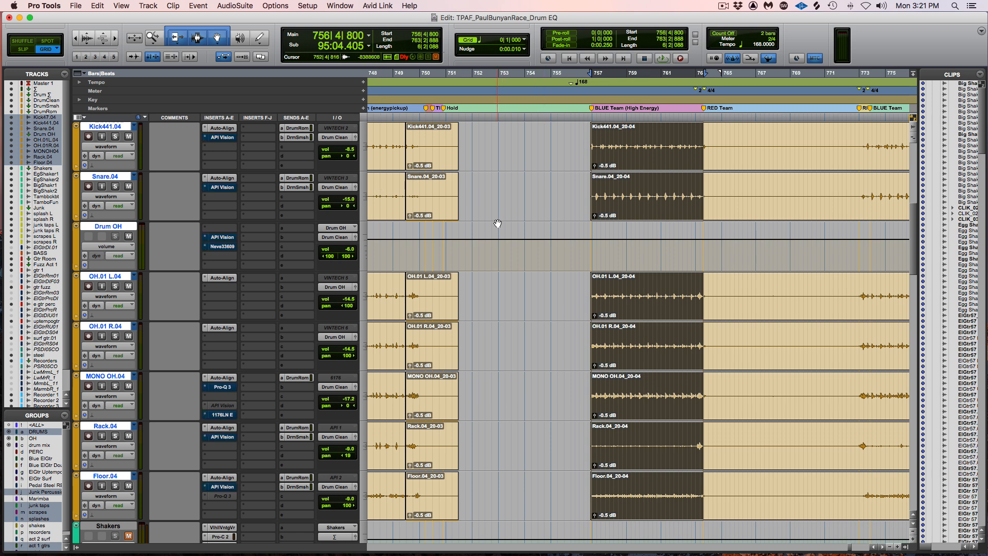
{"action": "key", "text": "space"}
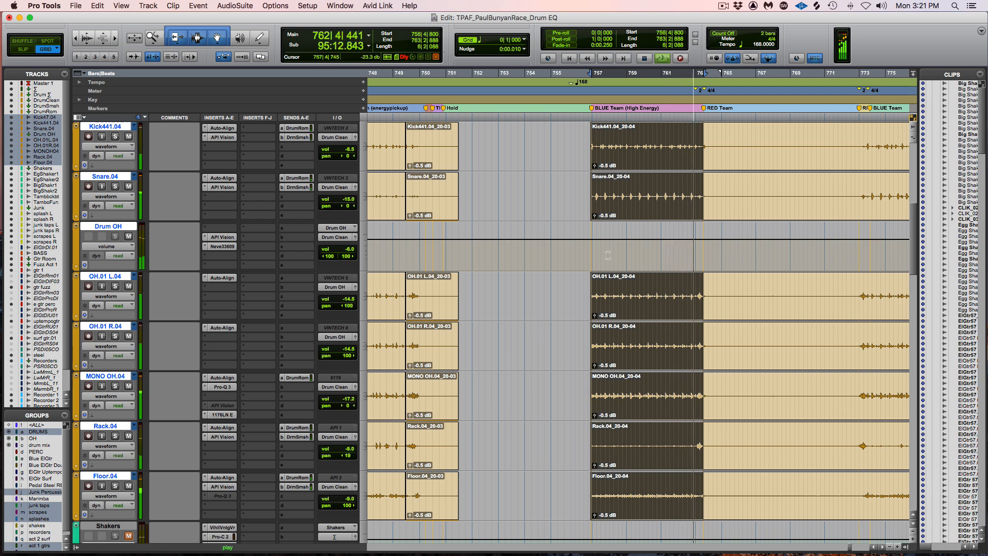
{"action": "key", "text": "space"}
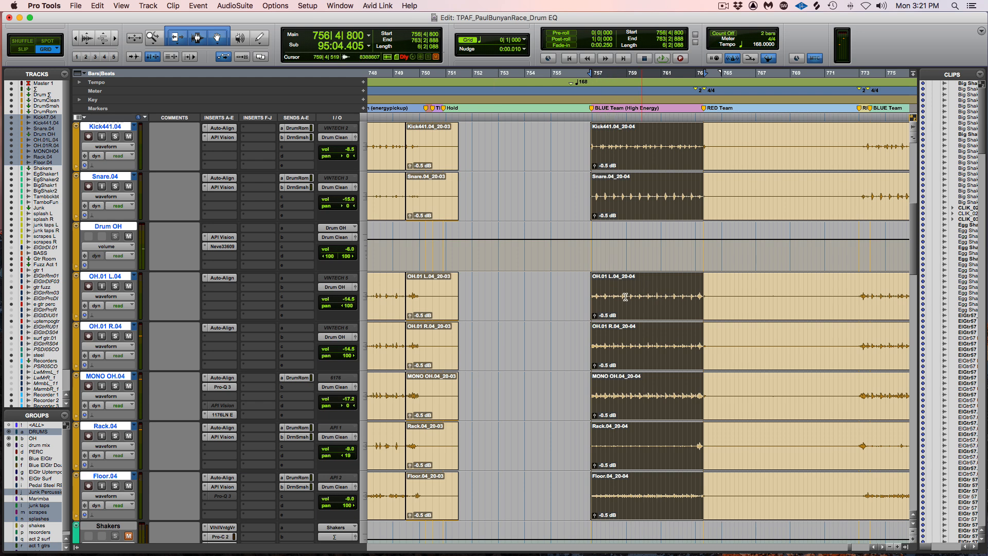
Unmute the Drum Smash and Drum Room buses, collapse the selection to its start, and audition the drums from there
{"action": "scroll", "coordinate": [607, 324], "scroll_direction": "up", "scroll_amount": 3}
{"action": "scroll", "coordinate": [606, 324], "scroll_direction": "up", "scroll_amount": 2}
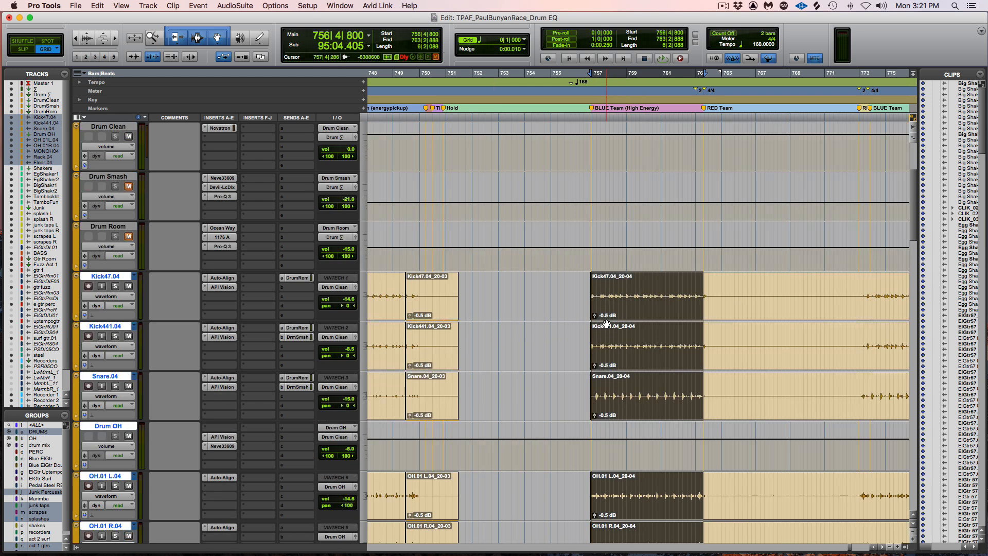
{"action": "scroll", "coordinate": [606, 323], "scroll_direction": "down", "scroll_amount": 6}
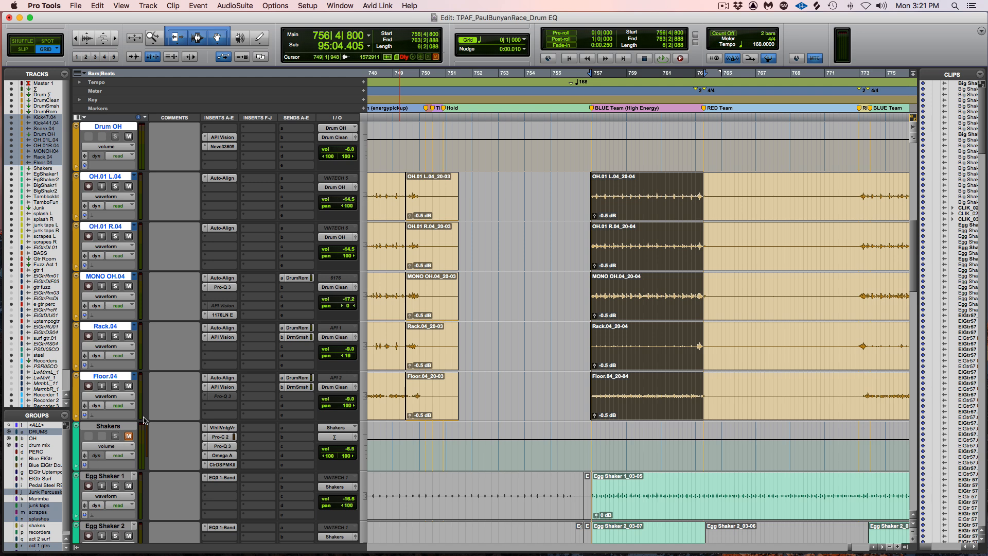
{"action": "scroll", "coordinate": [576, 350], "scroll_direction": "up", "scroll_amount": 9}
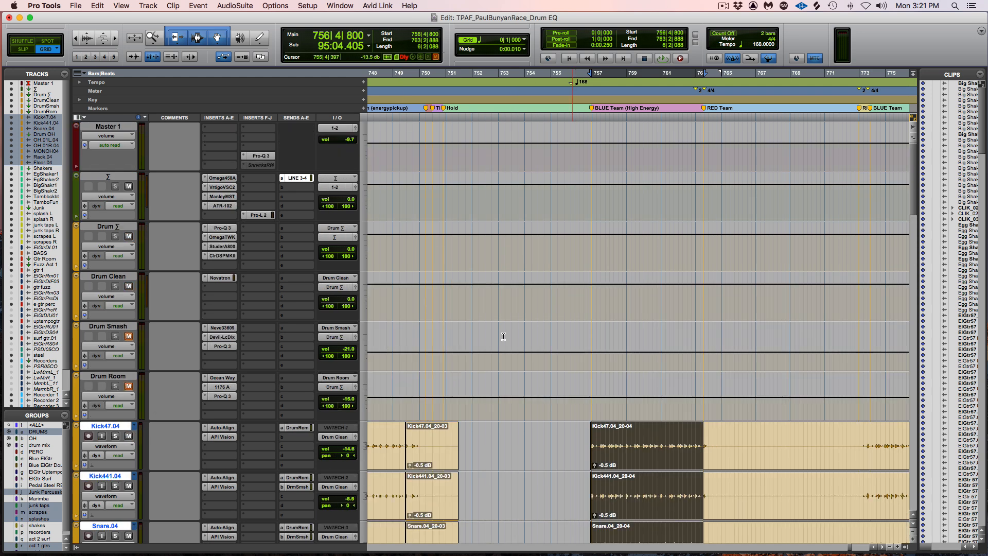
{"action": "left_click", "coordinate": [129, 336]}
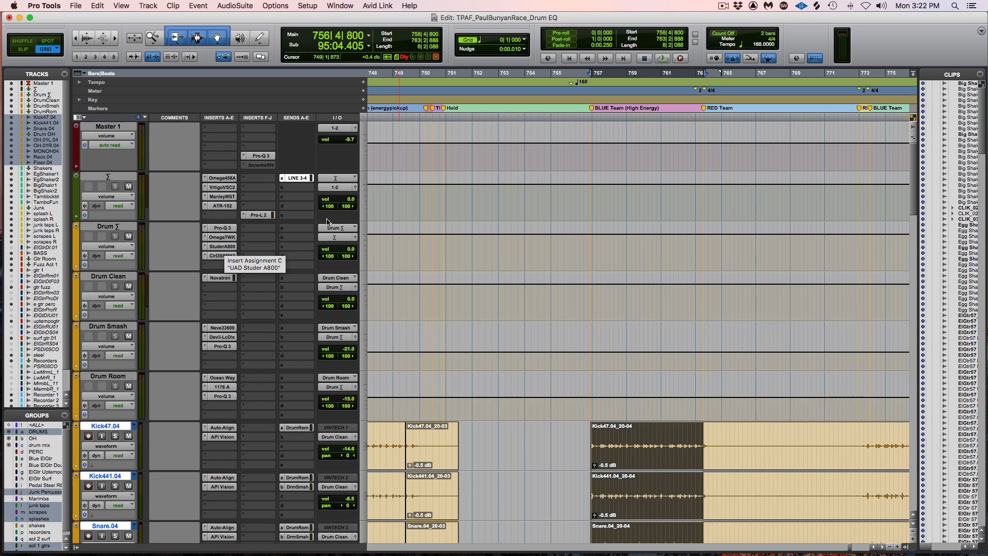
{"action": "key", "text": "Down"}
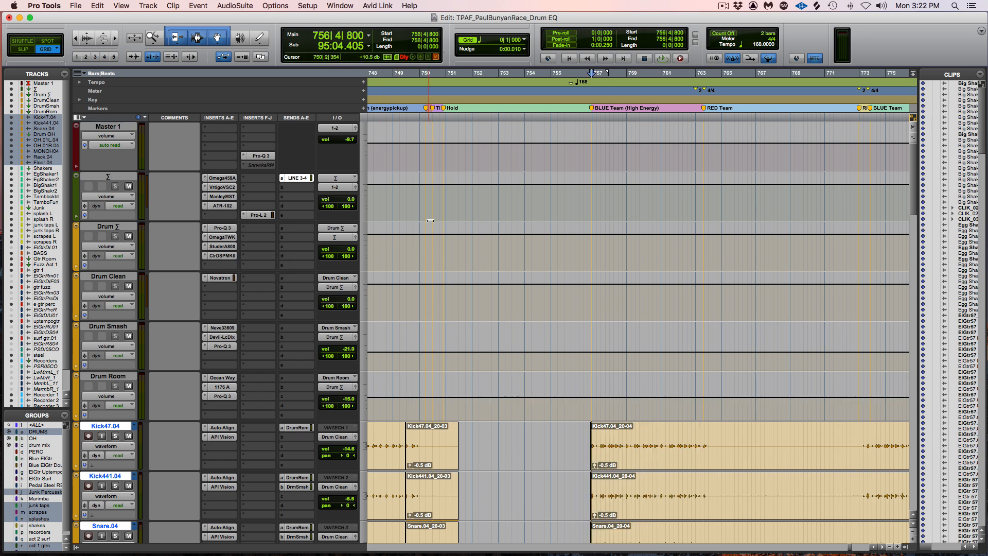
{"action": "key", "text": "space"}
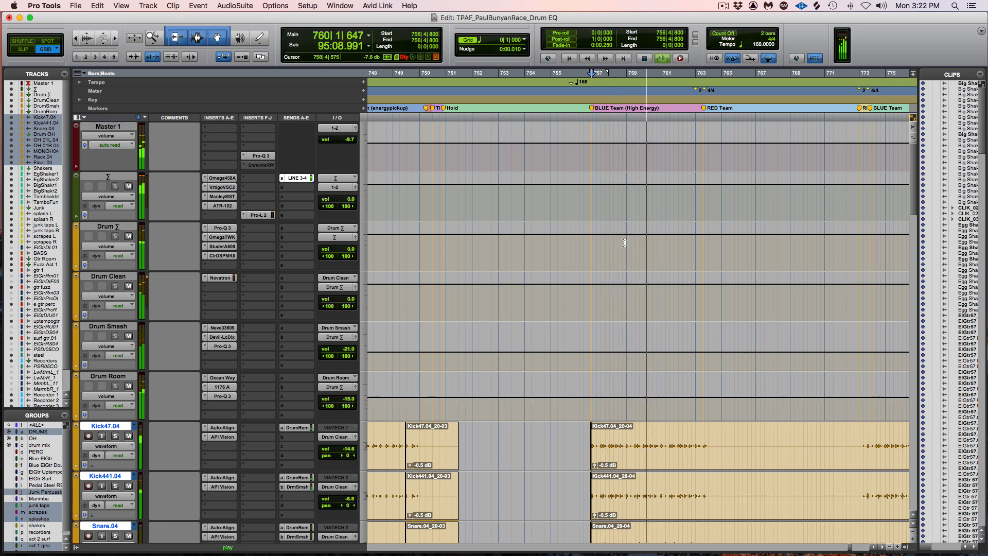
{"action": "key", "text": "space"}
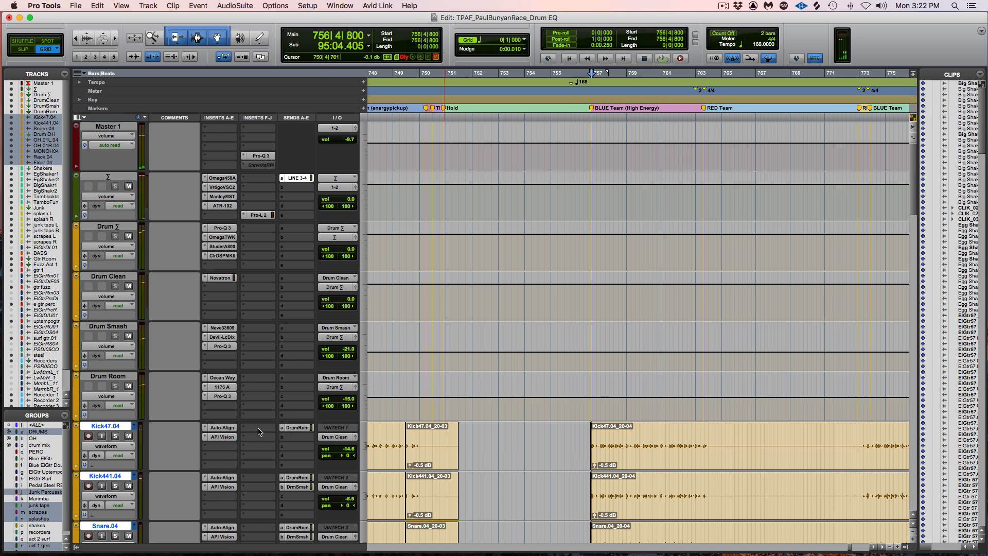
Compare the full drum mix with the drum tracks' API Vision inserts bypassed and active during playback, leaving them active
{"action": "left_click", "coordinate": [222, 436], "text": "super"}
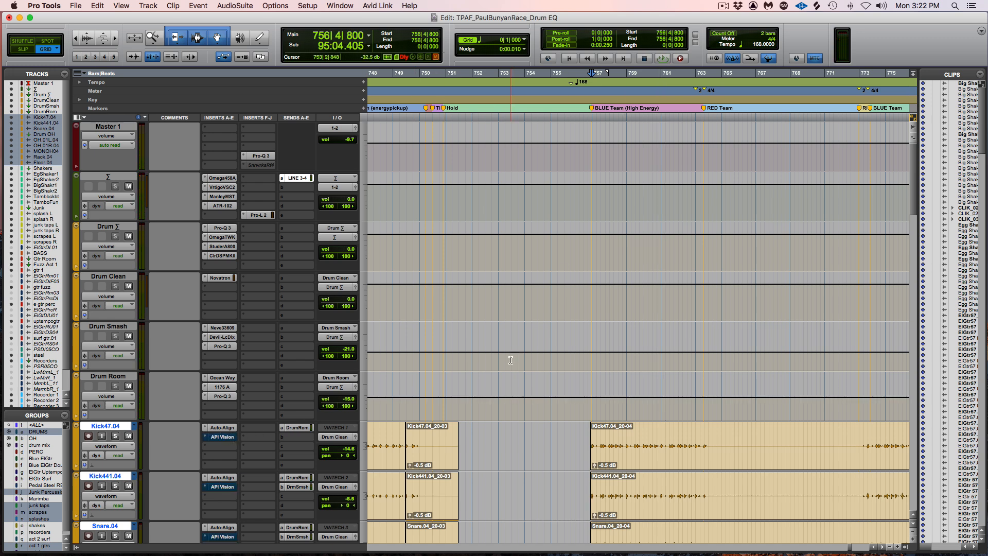
{"action": "key", "text": "space"}
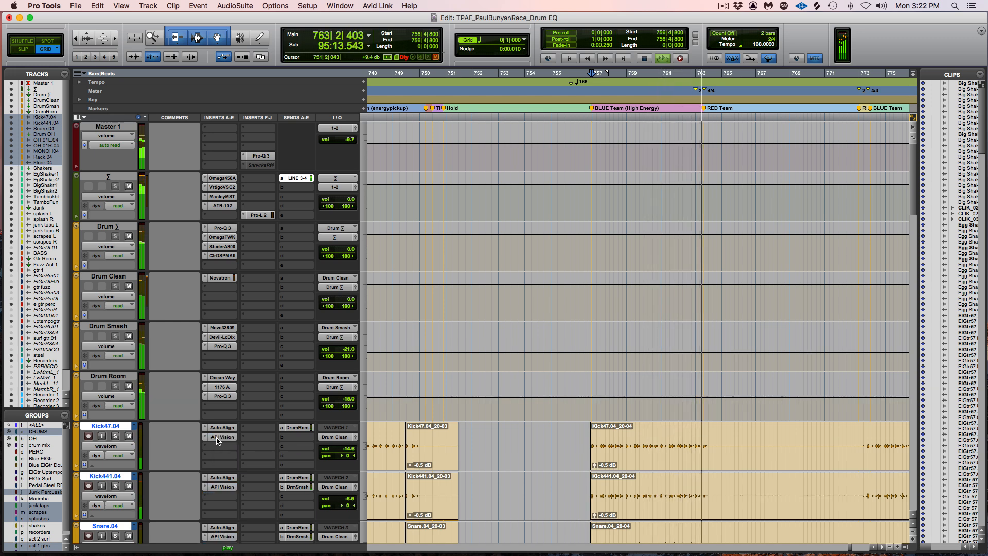
{"action": "key", "text": "space"}
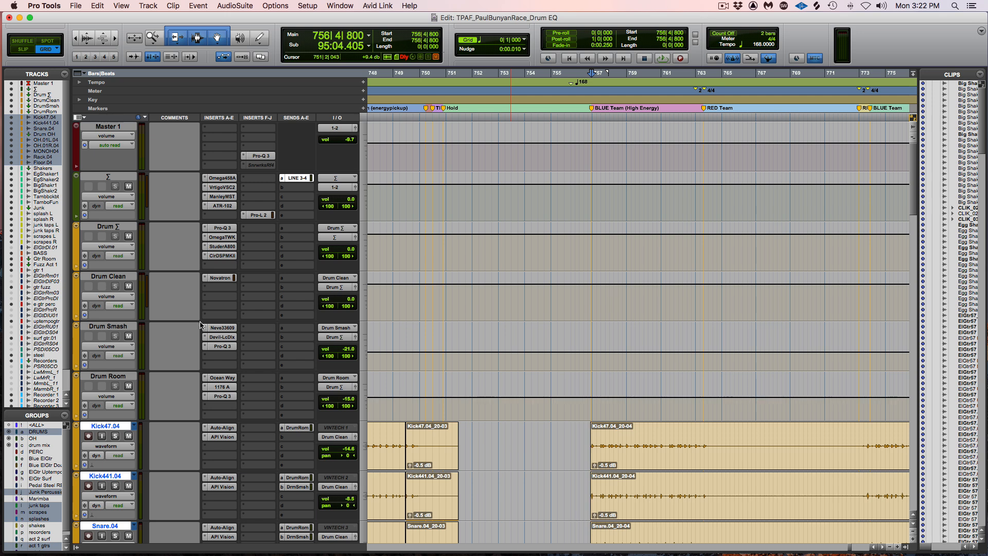
{"action": "left_click", "coordinate": [219, 438], "text": "super"}
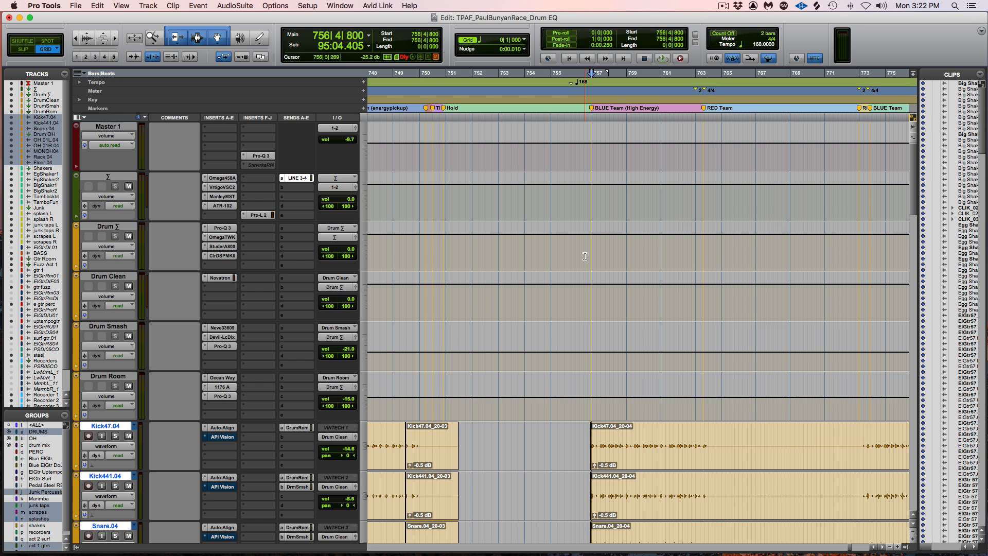
{"action": "key", "text": "space"}
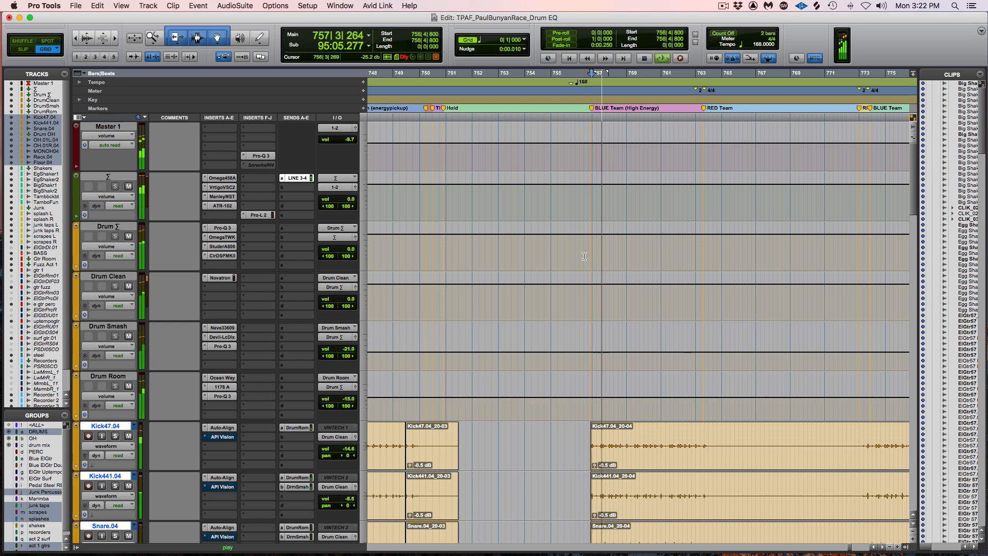
{"action": "left_click", "coordinate": [221, 439], "text": "super"}
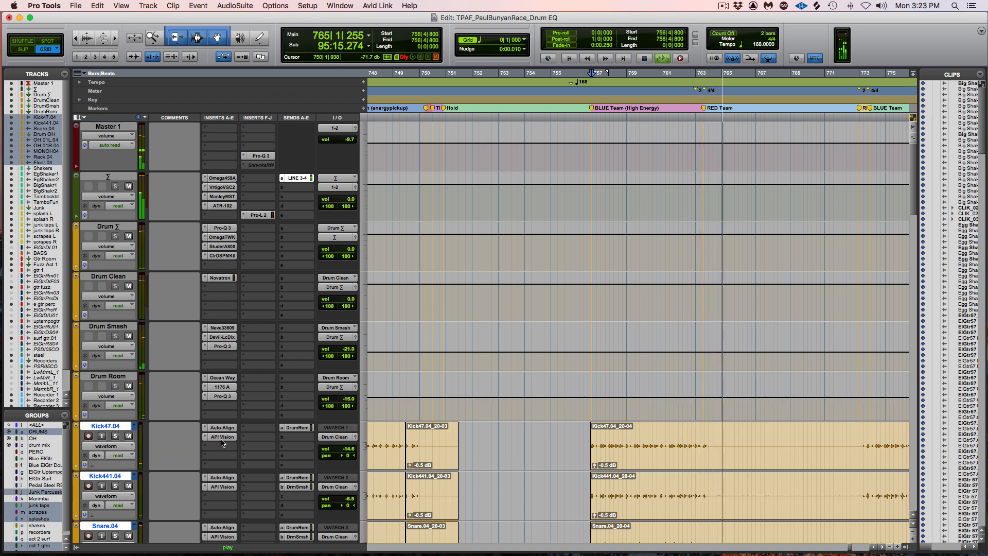
{"action": "key", "text": "space"}
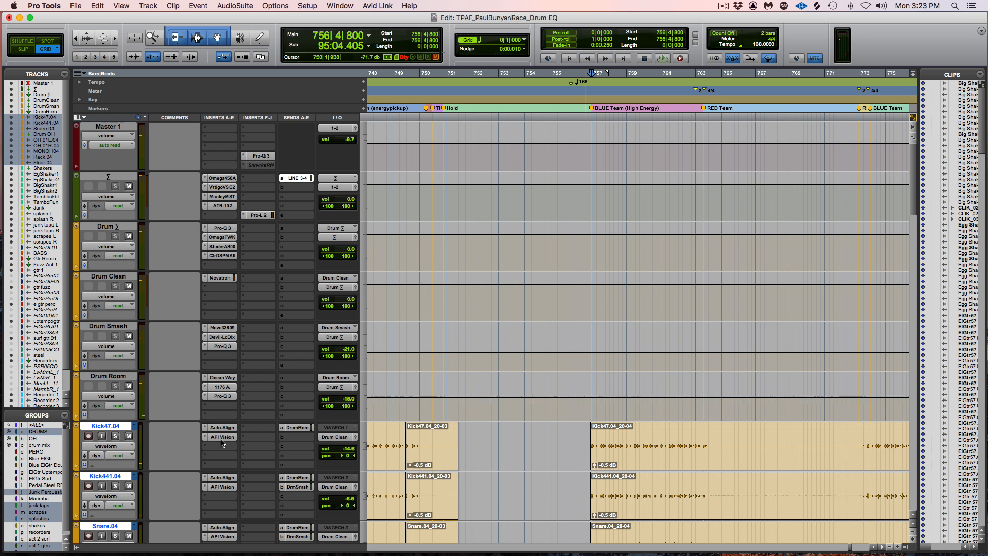